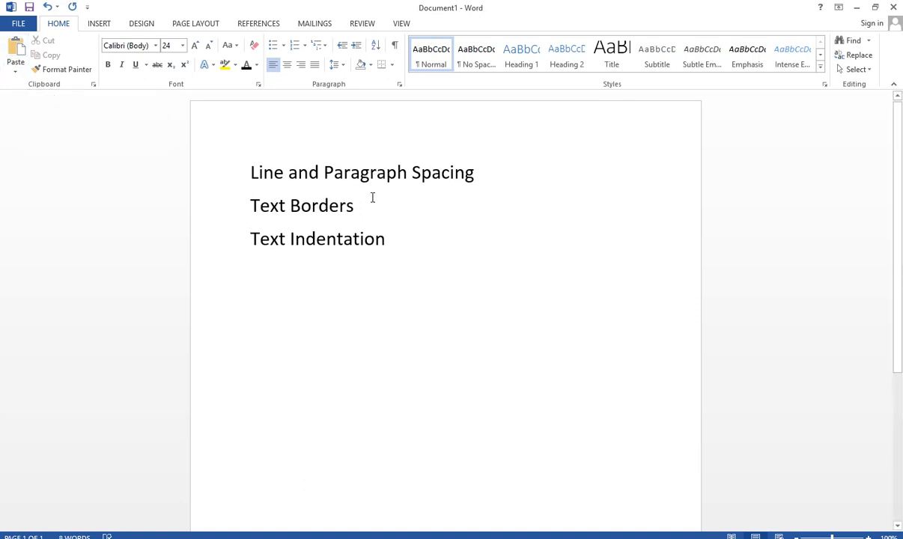
{"action": "left_click", "coordinate": [368, 175]}
{"action": "left_click_drag", "start_coordinate": [245, 174], "coordinate": [464, 186]}
{"action": "left_click_drag", "start_coordinate": [249, 199], "coordinate": [355, 212]}
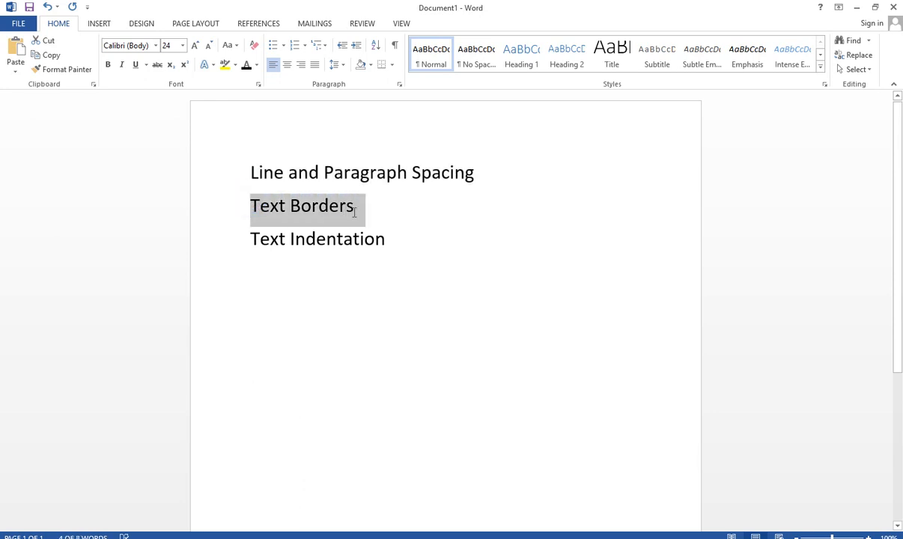
{"action": "left_click", "coordinate": [275, 185]}
{"action": "left_click", "coordinate": [250, 182]}
{"action": "left_click", "coordinate": [250, 215]}
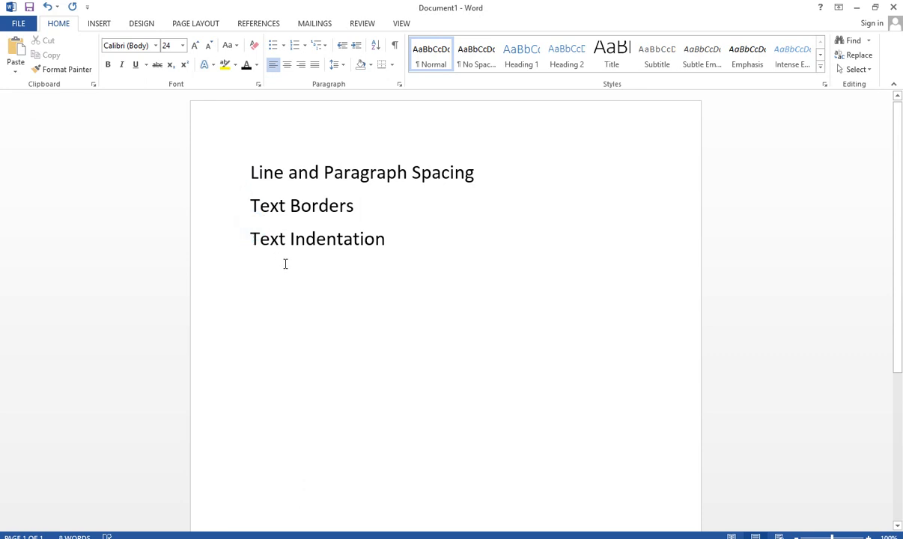
Select all three text lines and set their line spacing to 1.0
{"action": "left_click", "coordinate": [246, 170]}
{"action": "left_click_drag", "start_coordinate": [298, 191], "coordinate": [403, 259]}
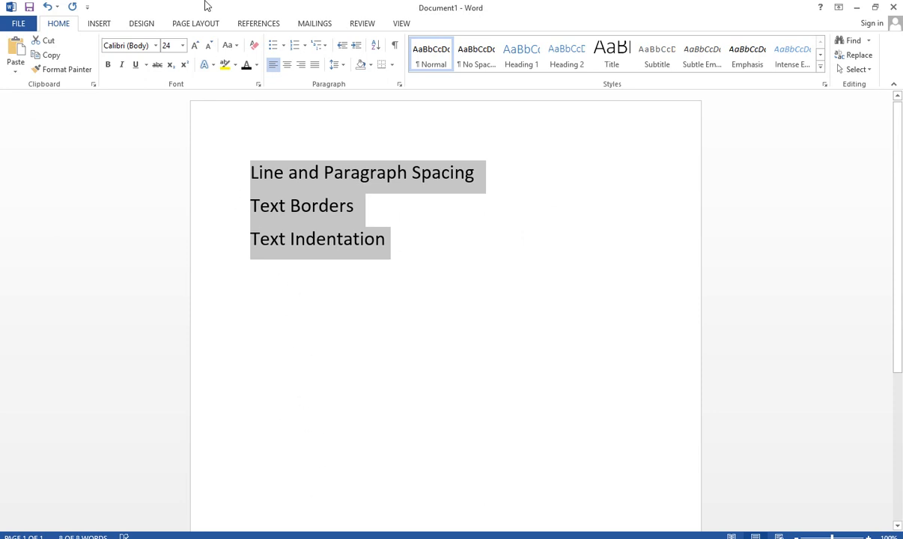
{"action": "left_click", "coordinate": [334, 73]}
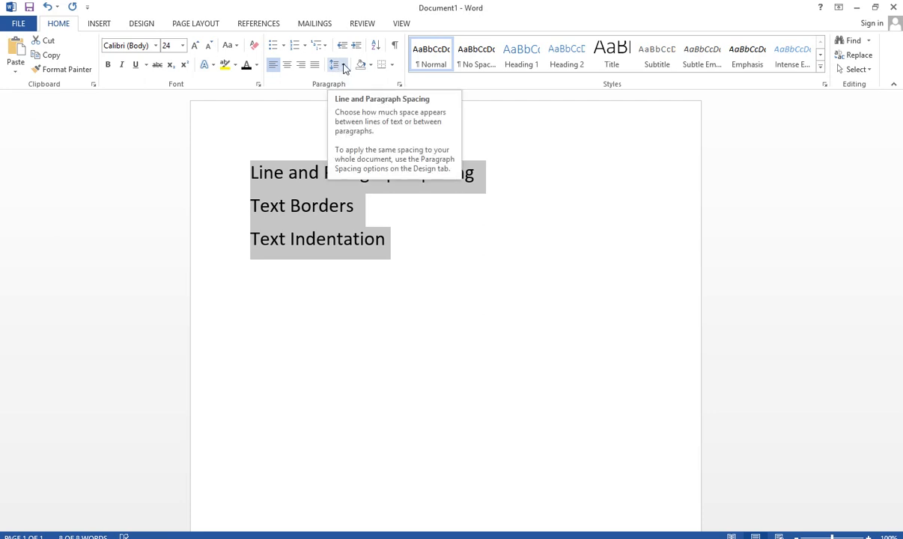
{"action": "left_click", "coordinate": [343, 67]}
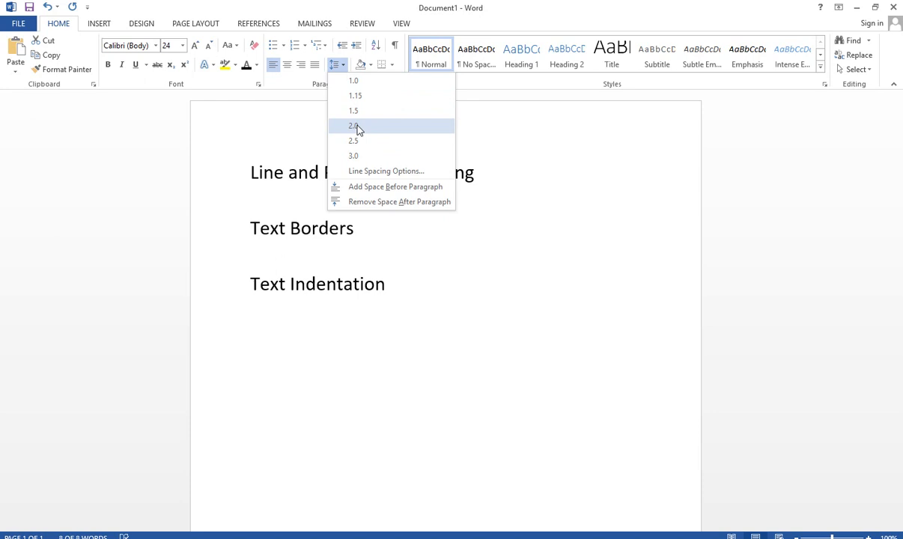
{"action": "left_click", "coordinate": [357, 85]}
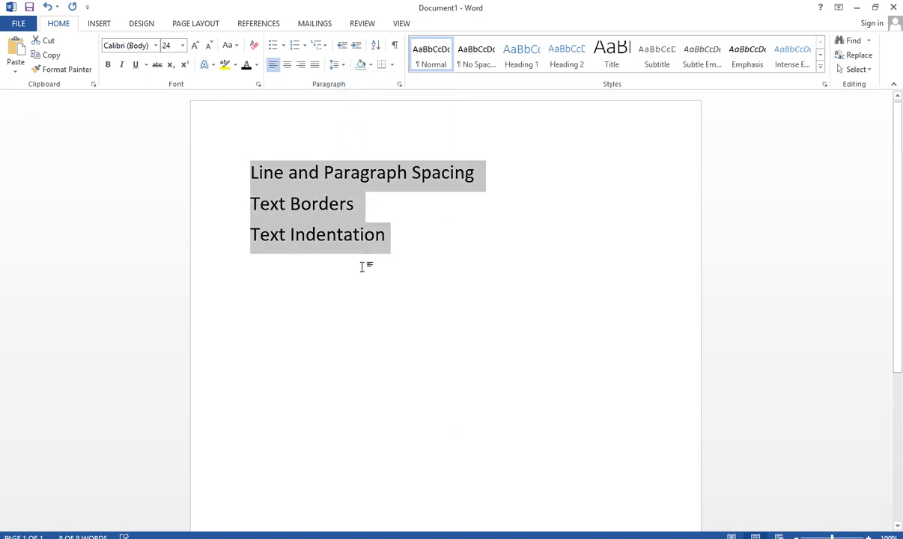
Try line spacings of 1.15 and 3.0 on the three selected lines
{"action": "left_click", "coordinate": [334, 64]}
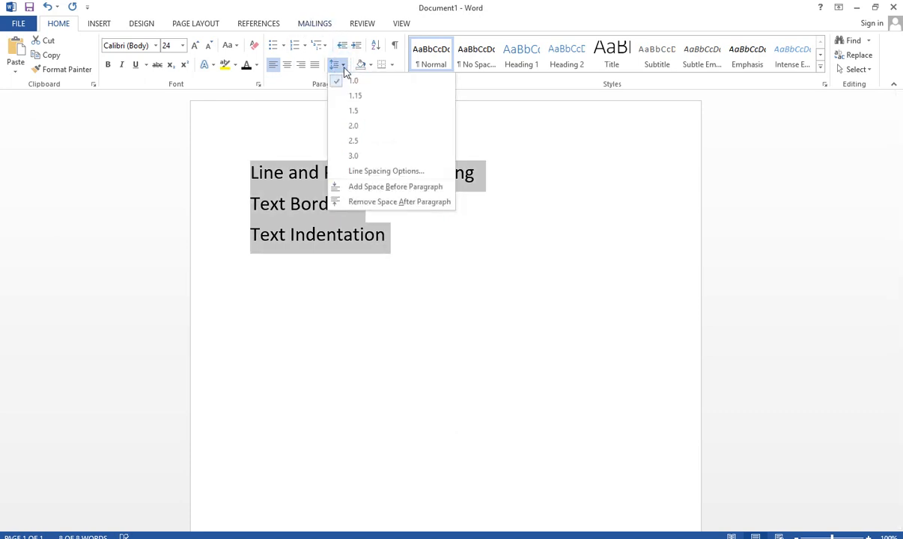
{"action": "left_click", "coordinate": [354, 99]}
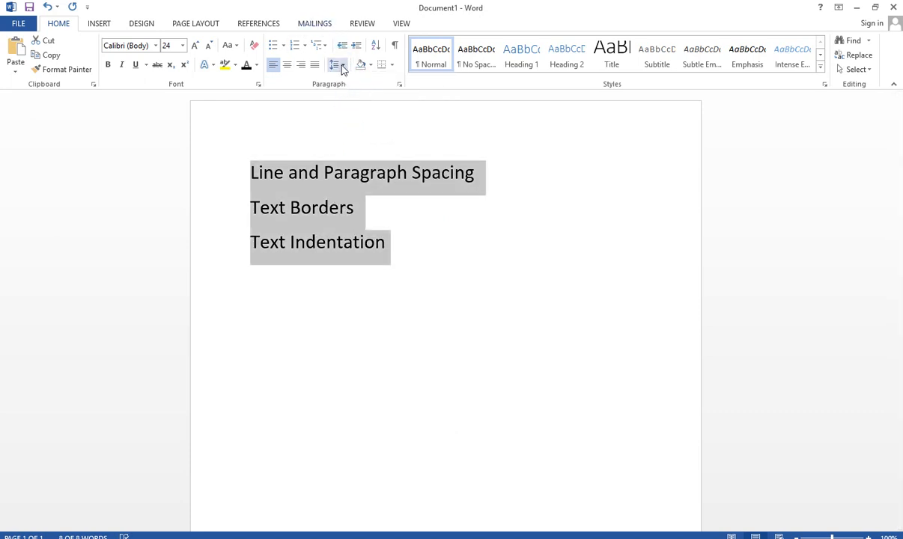
{"action": "left_click", "coordinate": [336, 65]}
{"action": "left_click", "coordinate": [349, 155]}
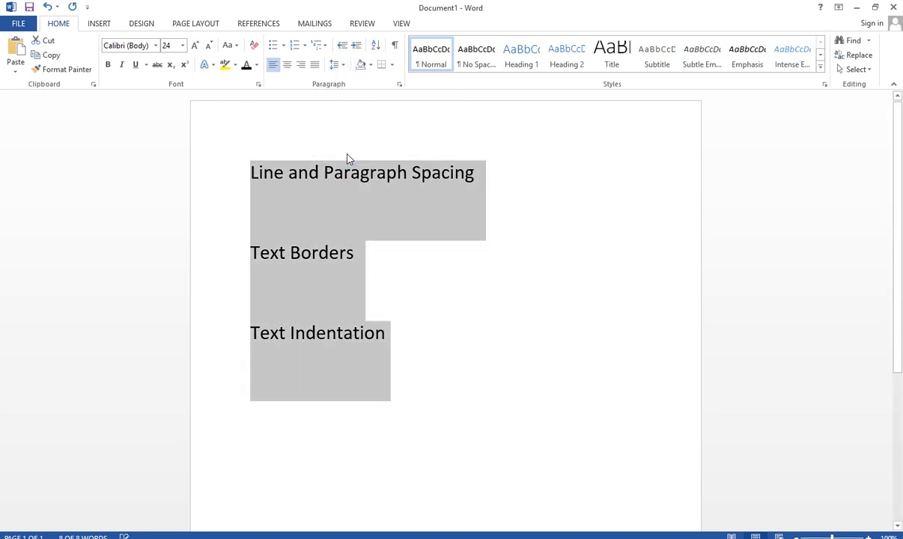
{"action": "left_click", "coordinate": [336, 65]}
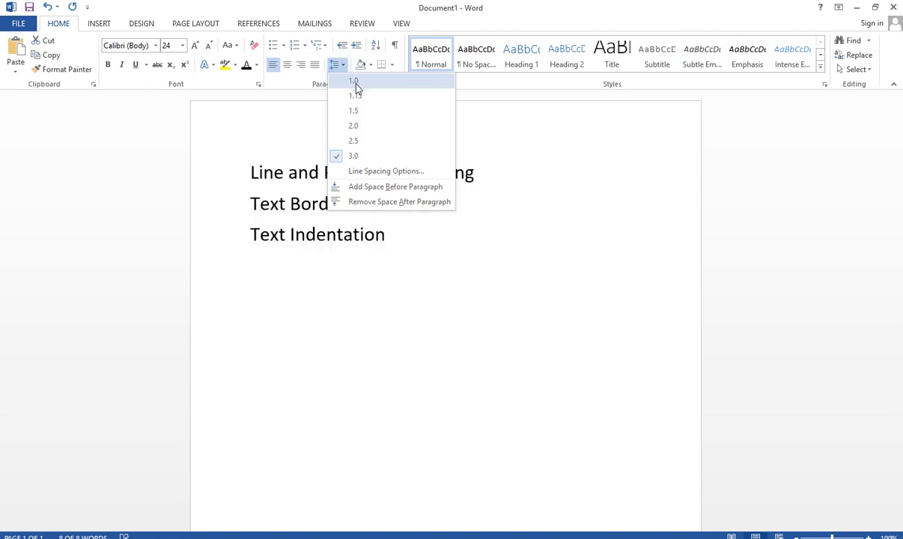
{"action": "left_click", "coordinate": [391, 171]}
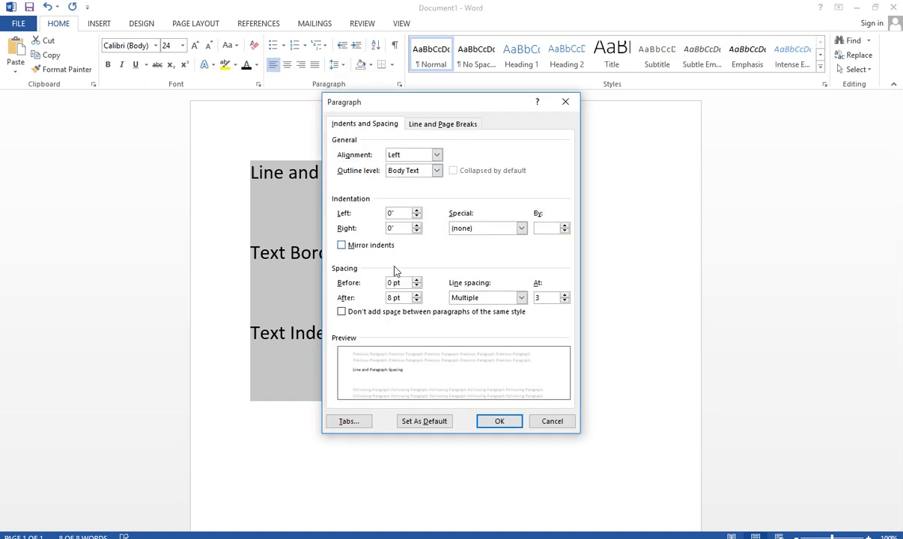
{"action": "left_click", "coordinate": [480, 298]}
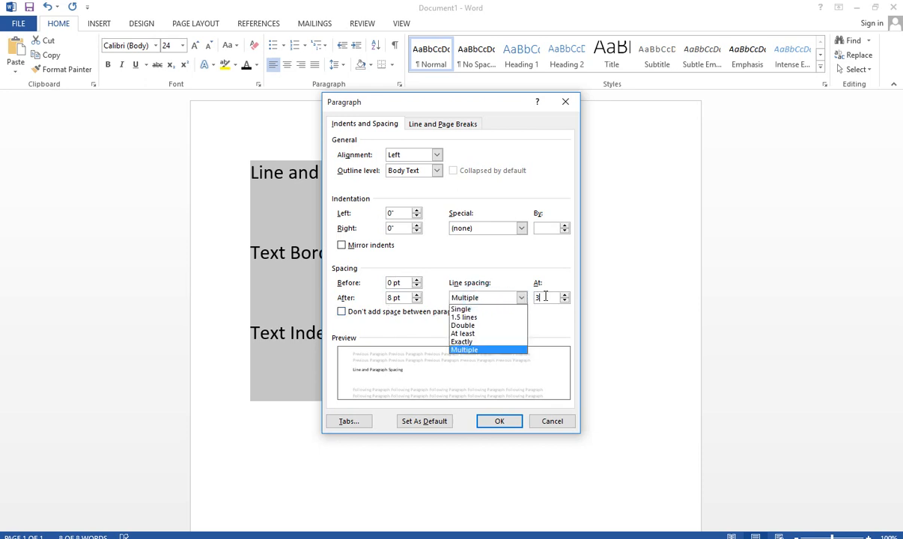
{"action": "left_click", "coordinate": [545, 298]}
{"action": "left_click", "coordinate": [565, 300]}
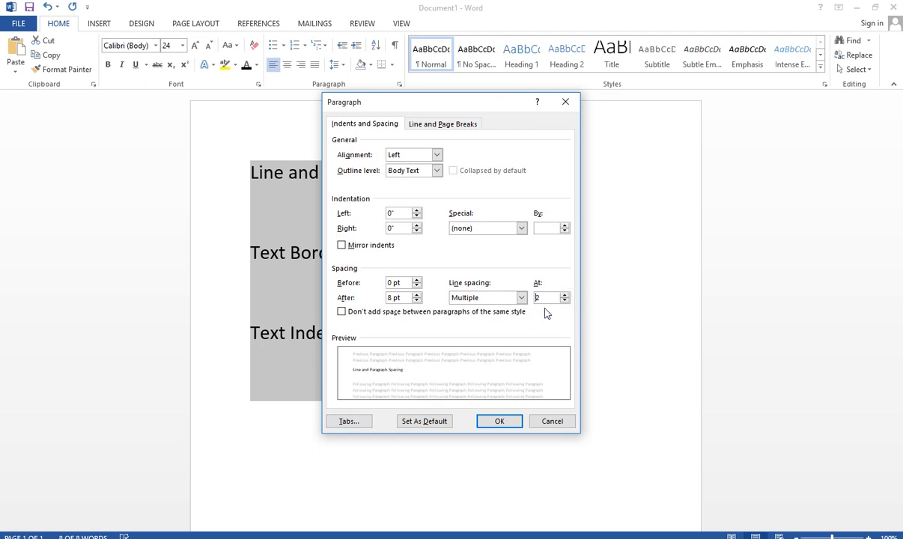
{"action": "left_click", "coordinate": [540, 304]}
{"action": "left_click", "coordinate": [551, 422]}
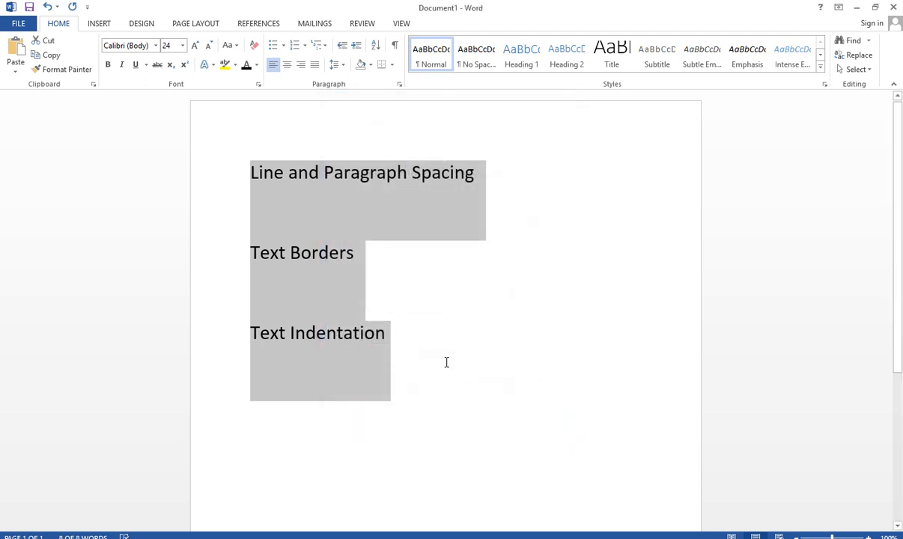
Set the line spacing of the three selected lines back to 1.0 and deselect the text
{"action": "left_click", "coordinate": [344, 66]}
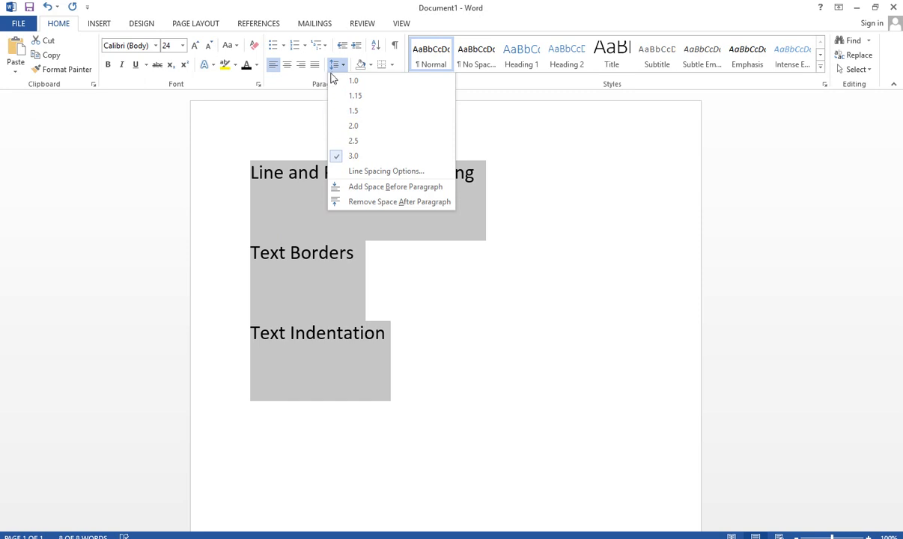
{"action": "left_click", "coordinate": [353, 82]}
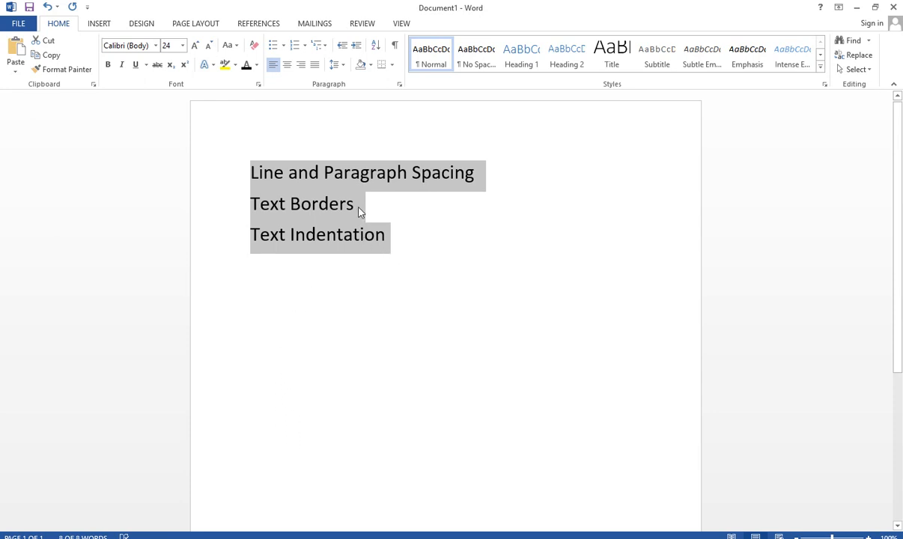
{"action": "left_click", "coordinate": [370, 172]}
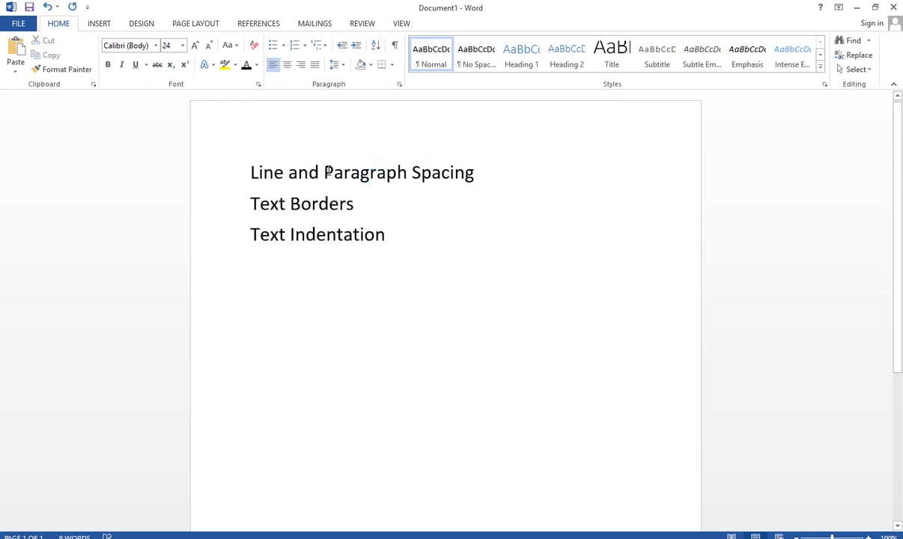
{"action": "left_click_drag", "start_coordinate": [326, 172], "coordinate": [496, 165]}
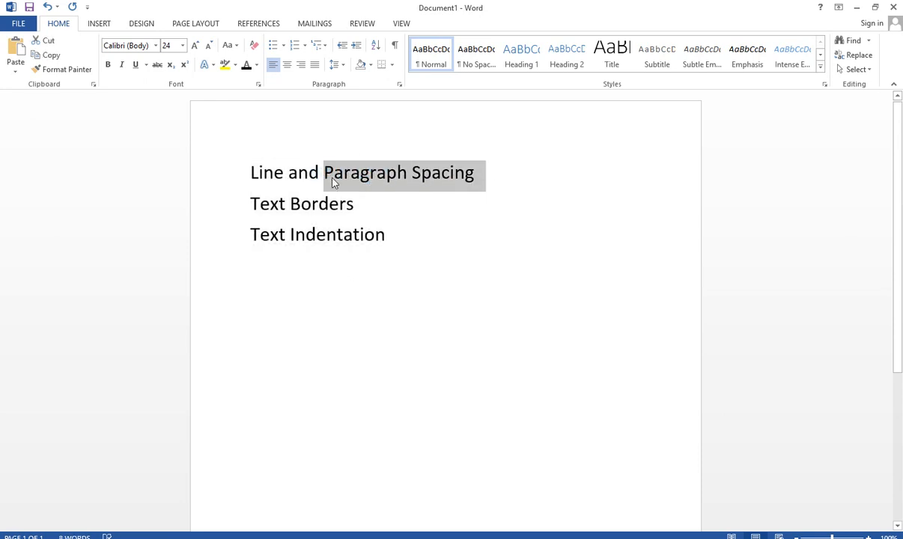
{"action": "left_click_drag", "start_coordinate": [253, 203], "coordinate": [355, 198]}
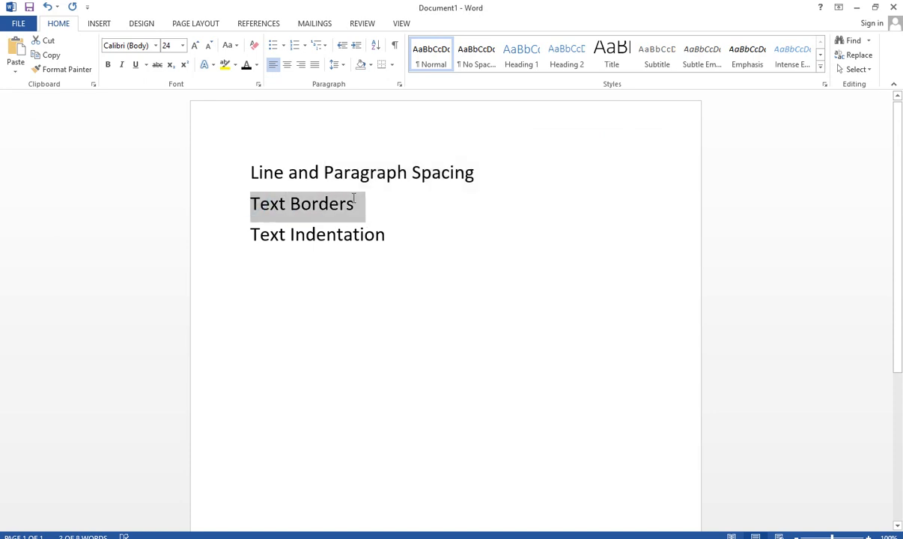
{"action": "left_click", "coordinate": [470, 230]}
Copy "Line and Paragraph Spacing" and paste it three times after the original text to form one longer paragraph
{"action": "double_click", "coordinate": [475, 173]}
{"action": "left_click", "coordinate": [239, 174]}
{"action": "key", "text": "ctrl+c"}
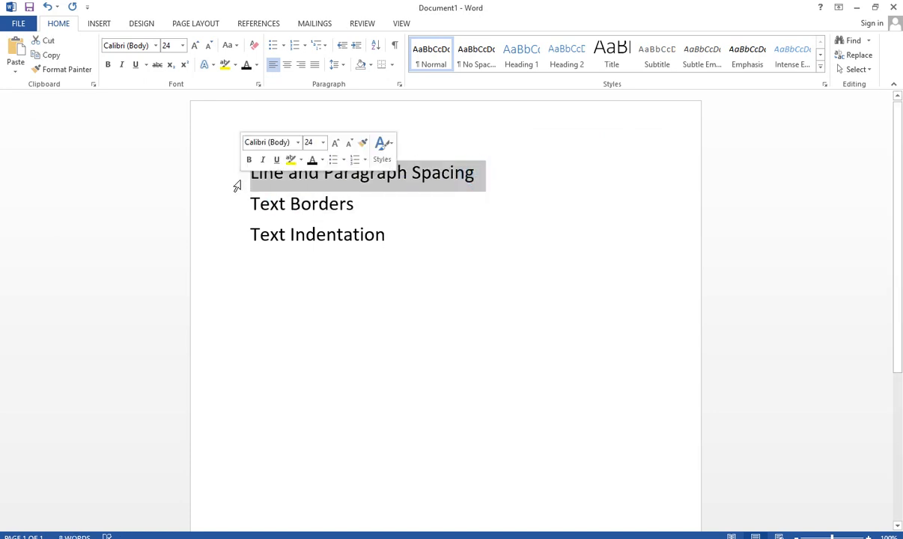
{"action": "left_click", "coordinate": [474, 173]}
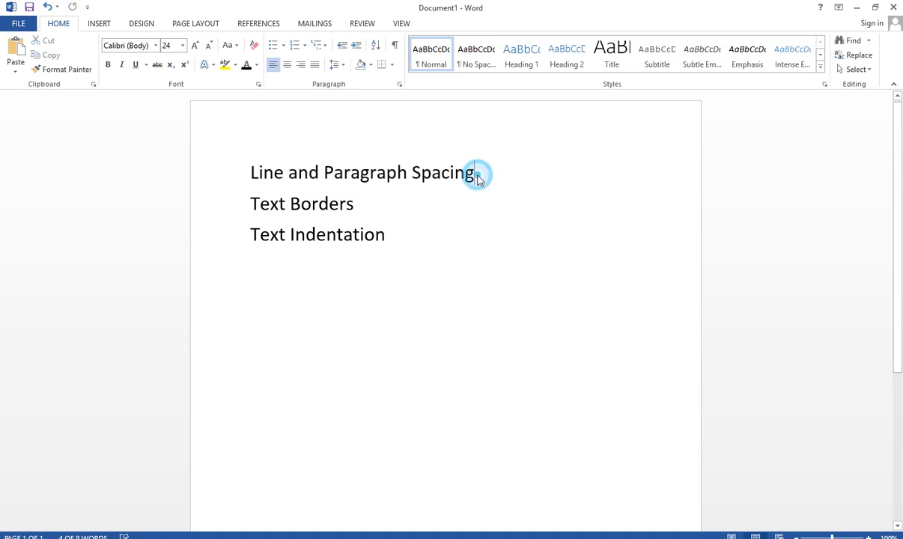
{"action": "key", "text": "ctrl+v"}
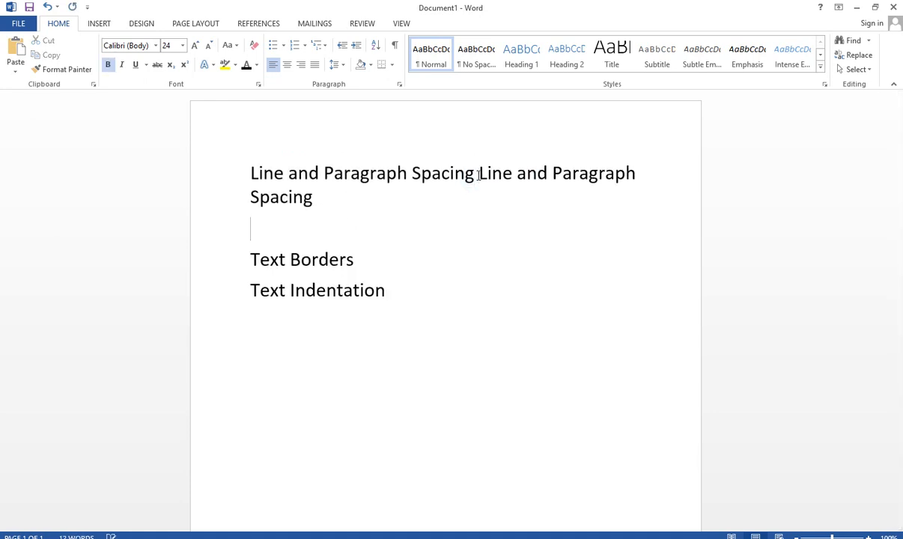
{"action": "key", "text": "BackSpace"}
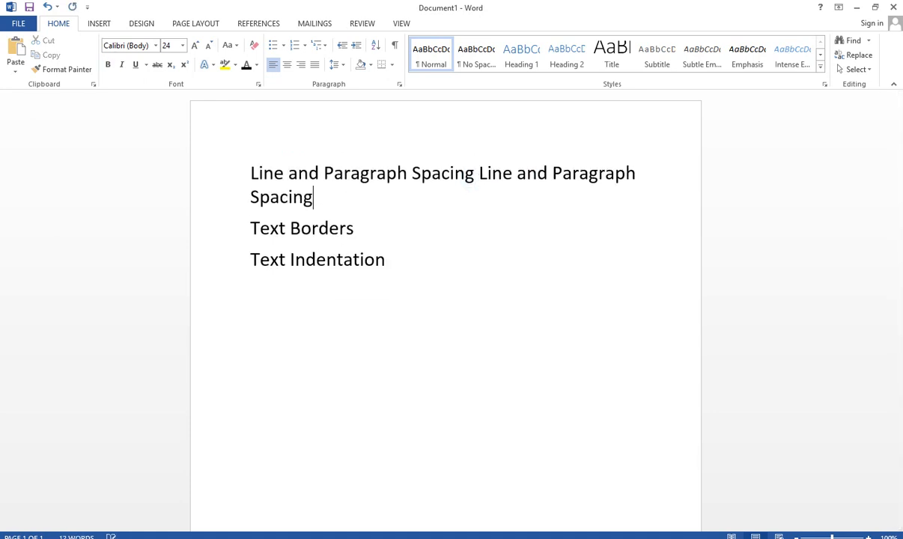
{"action": "key", "text": "ctrl+v"}
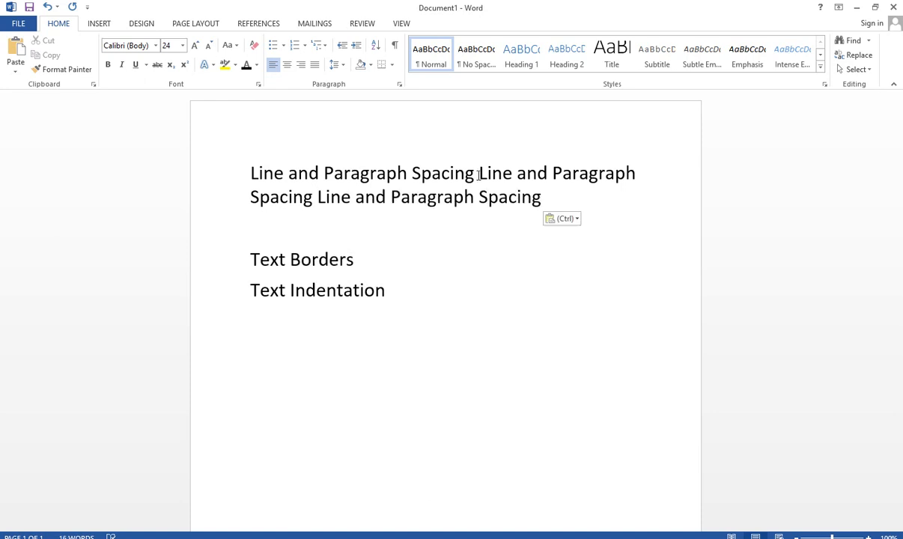
{"action": "key", "text": "BackSpace"}
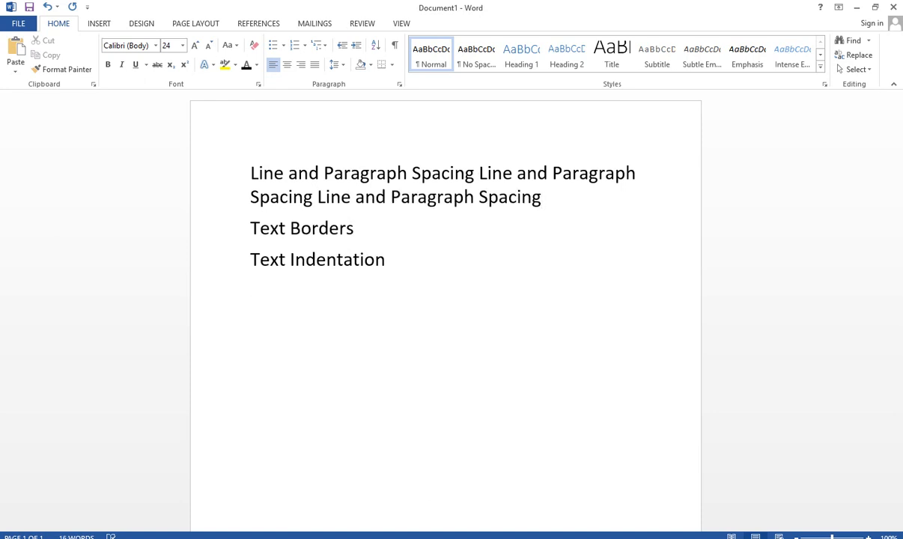
{"action": "key", "text": "ctrl+v"}
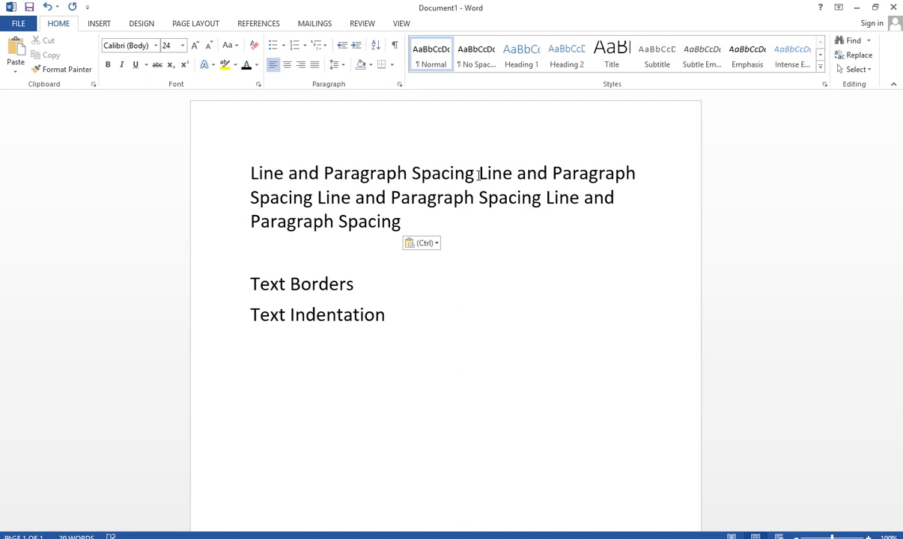
Copy the whole "Line and Paragraph Spacing" paragraph and paste it as a second paragraph above "Text Borders"
{"action": "left_click", "coordinate": [245, 166]}
{"action": "left_click_drag", "start_coordinate": [390, 201], "coordinate": [391, 208]}
{"action": "key", "text": "ctrl+c"}
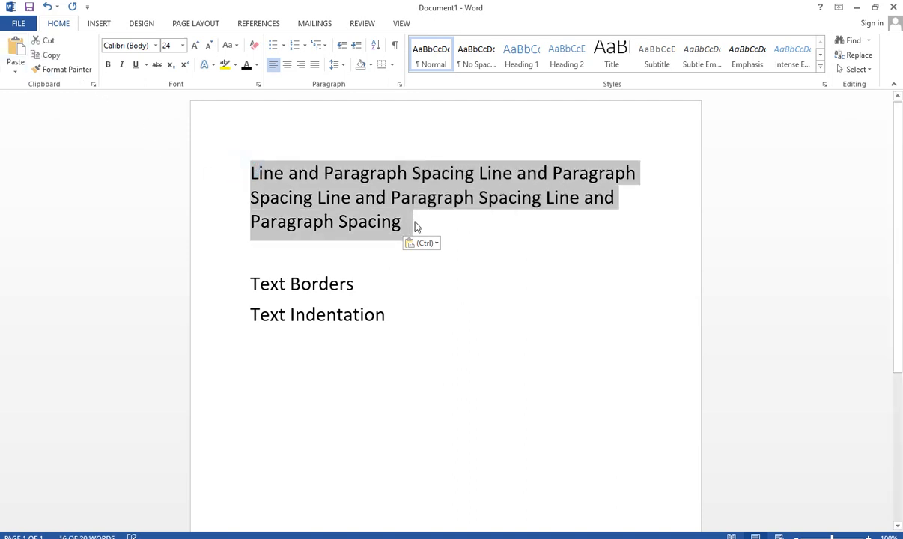
{"action": "left_click", "coordinate": [252, 256]}
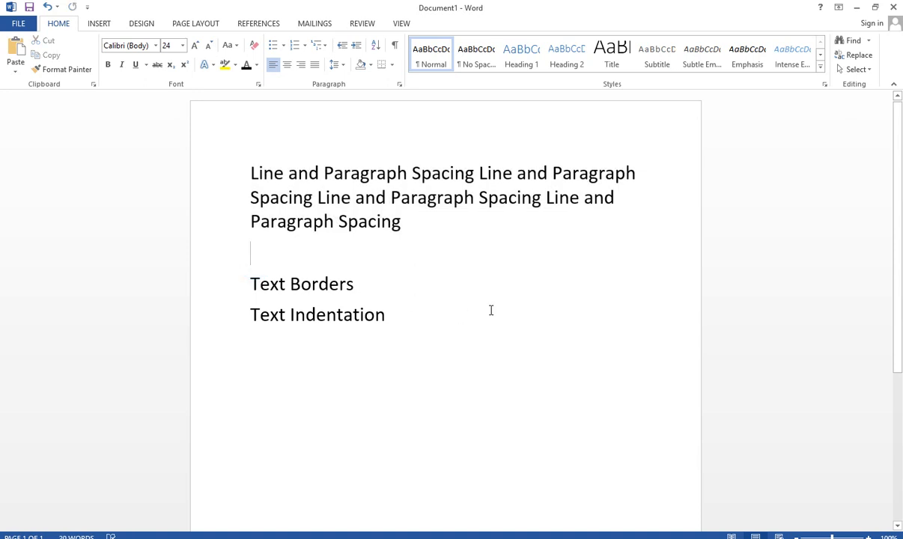
{"action": "key", "text": "ctrl+v"}
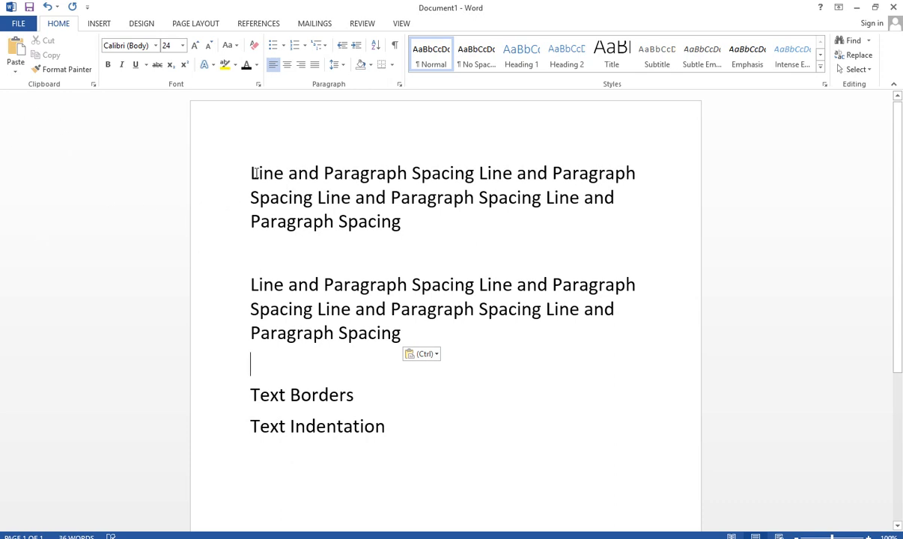
Delete the empty line between the two "Line and Paragraph Spacing" paragraphs
{"action": "left_click_drag", "start_coordinate": [250, 173], "coordinate": [389, 218]}
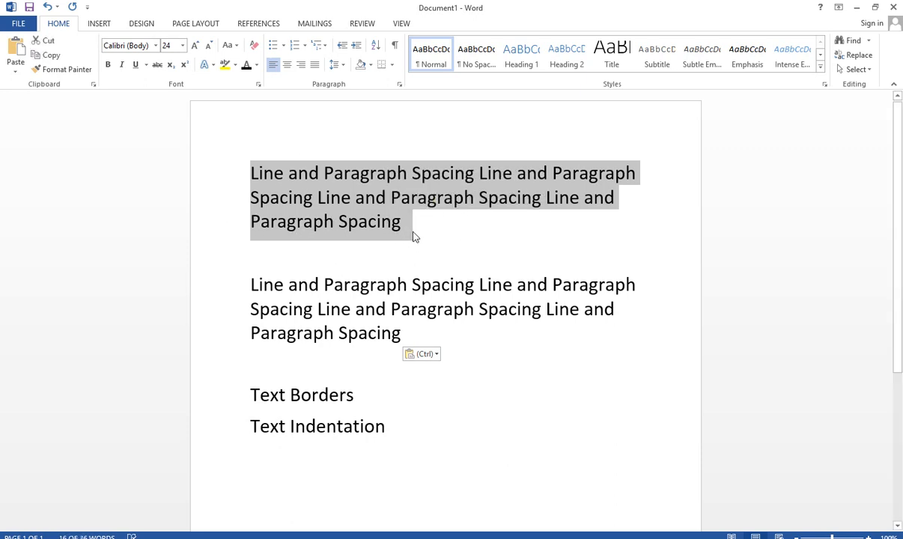
{"action": "left_click", "coordinate": [262, 259]}
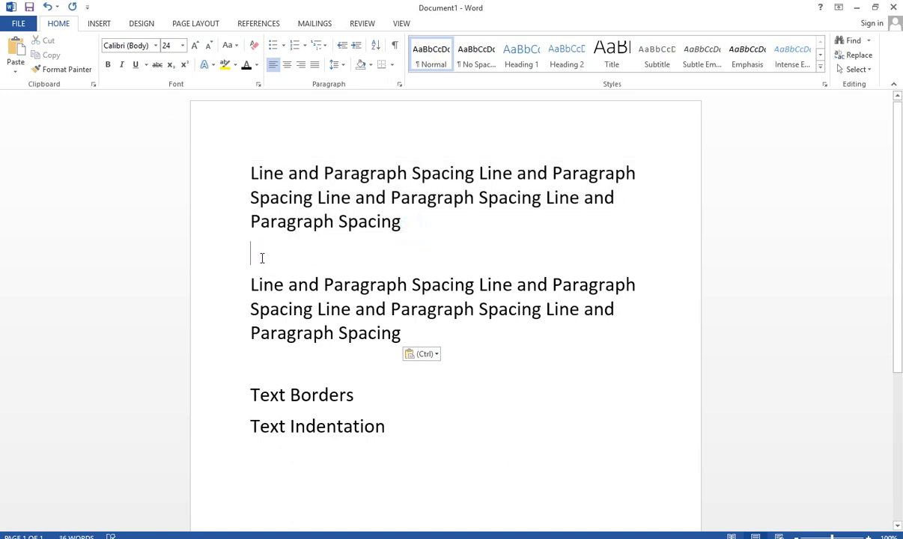
{"action": "key", "text": "BackSpace"}
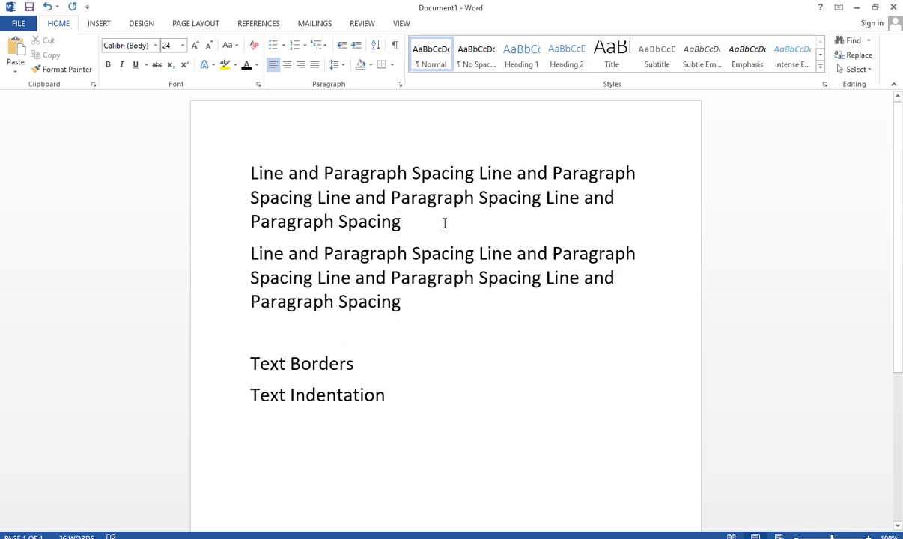
Select both "Line and Paragraph Spacing" paragraphs and remove the space after each paragraph
{"action": "left_click", "coordinate": [242, 238]}
{"action": "left_click", "coordinate": [270, 224]}
{"action": "left_click_drag", "start_coordinate": [250, 173], "coordinate": [412, 303]}
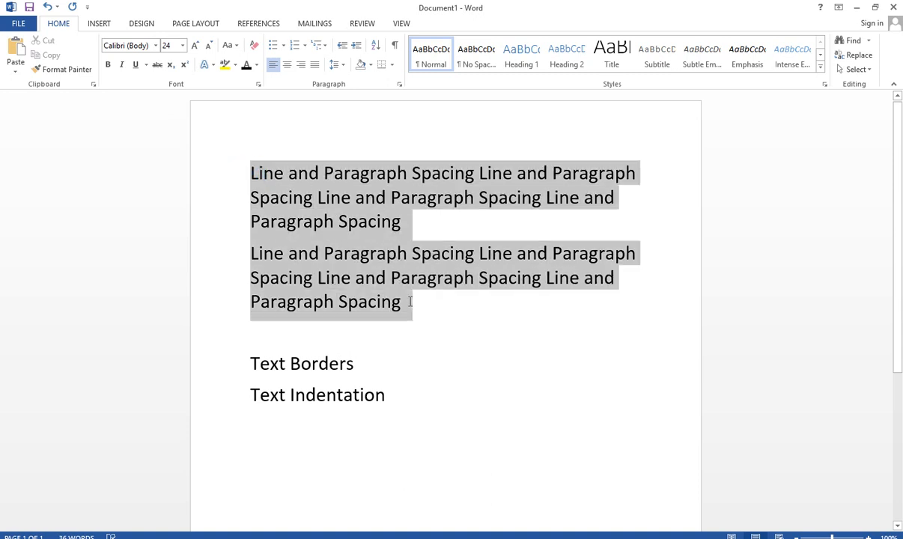
{"action": "left_click", "coordinate": [344, 65]}
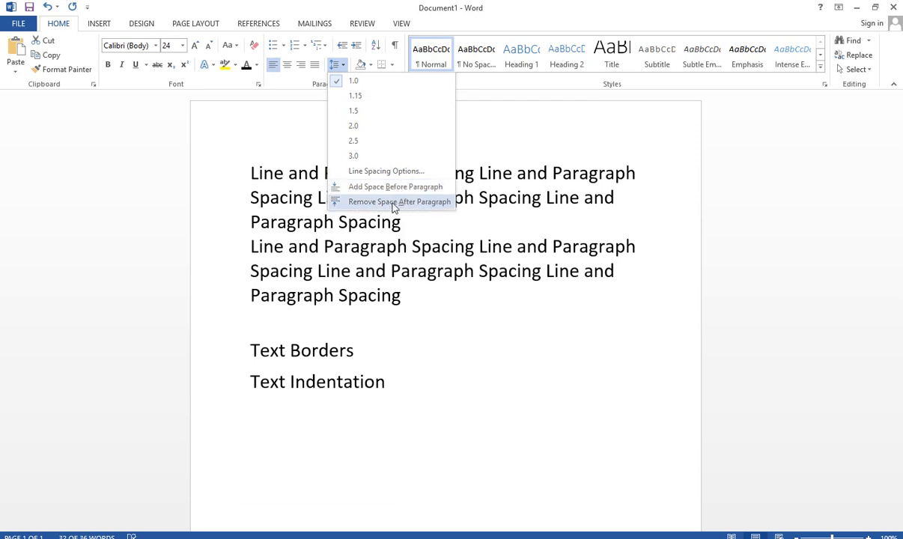
{"action": "left_click", "coordinate": [395, 202]}
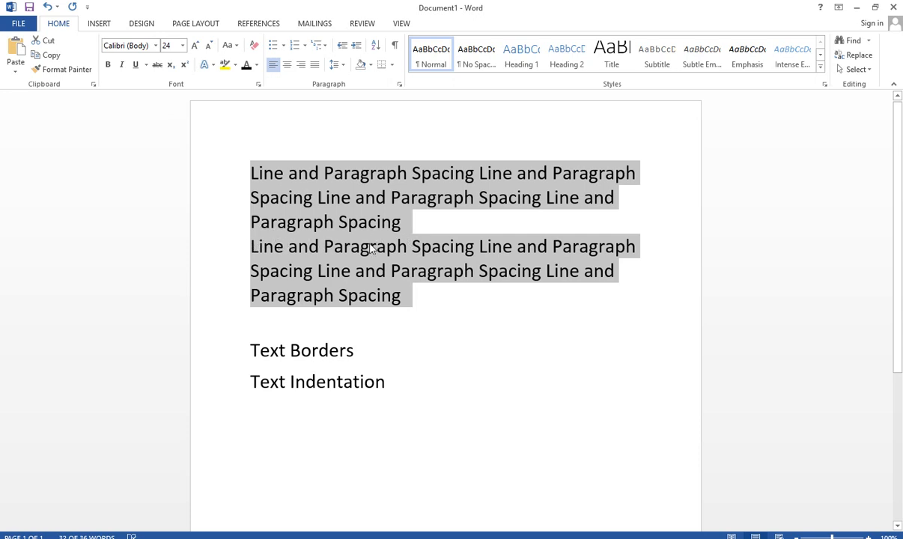
Add space before each of the two selected "Line and Paragraph Spacing" paragraphs
{"action": "left_click", "coordinate": [336, 65]}
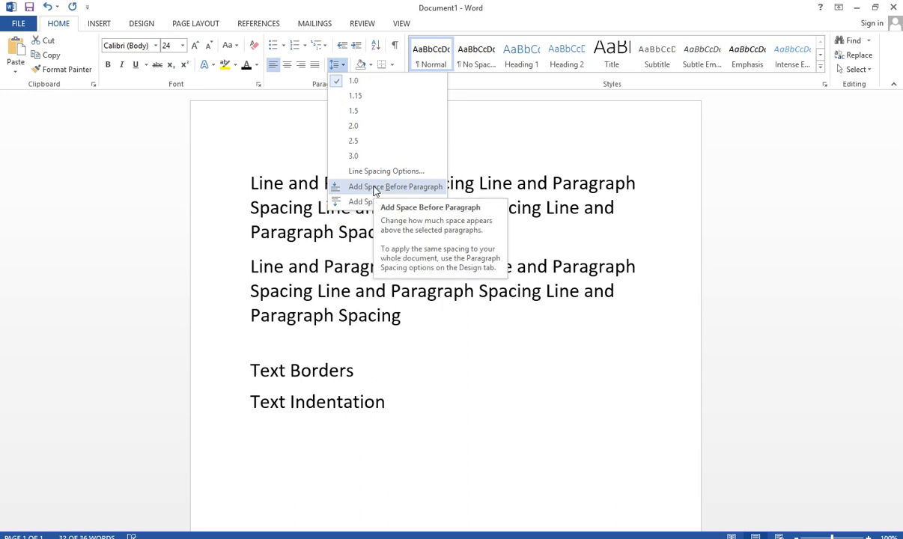
{"action": "left_click", "coordinate": [376, 188]}
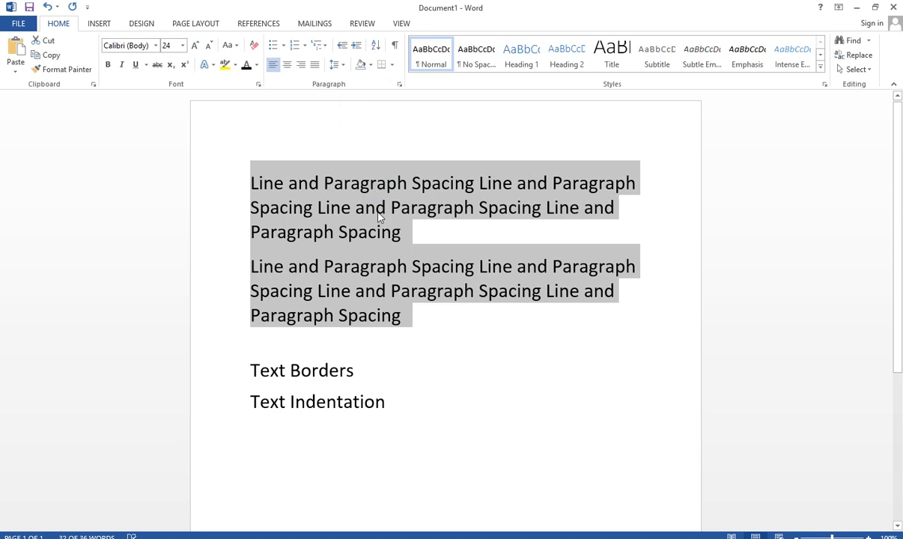
{"action": "left_click", "coordinate": [358, 227]}
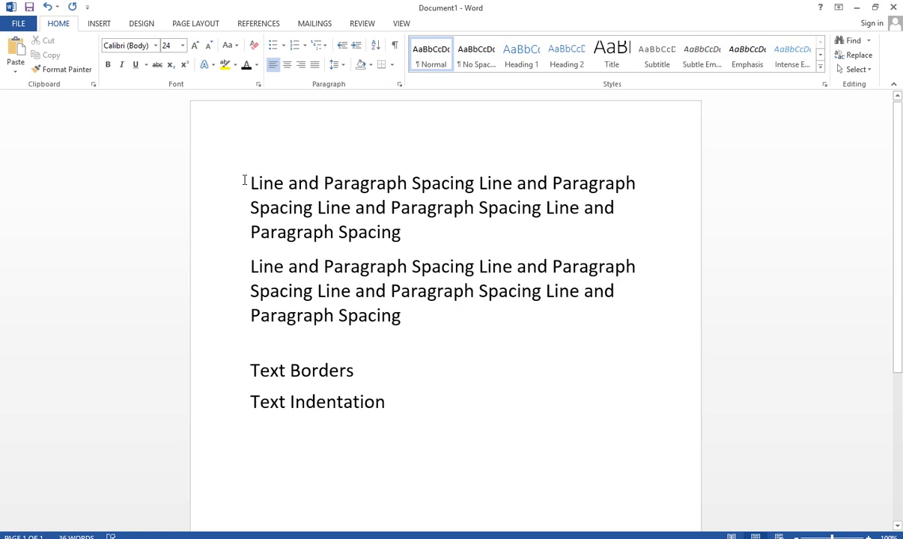
Select the first "Line and Paragraph Spacing" paragraph and apply All Borders to it
{"action": "left_click_drag", "start_coordinate": [244, 181], "coordinate": [410, 230]}
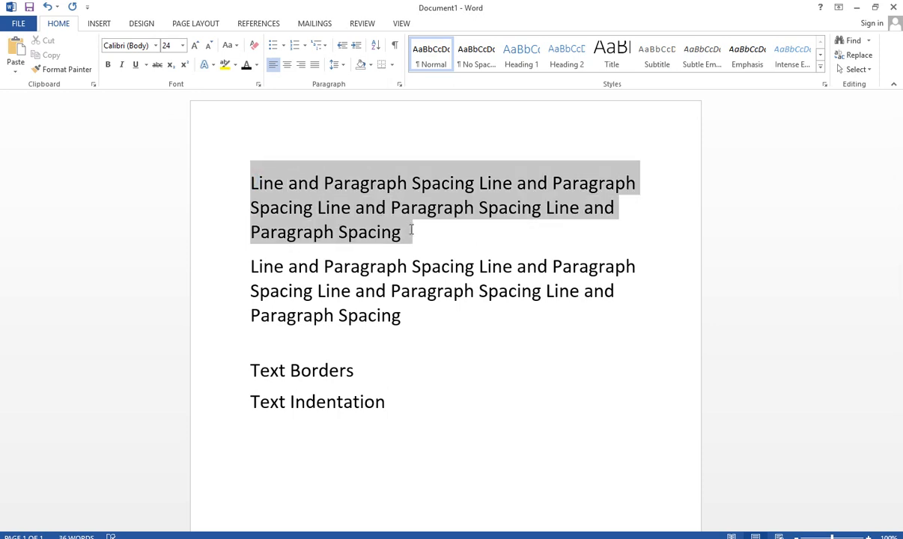
{"action": "left_click", "coordinate": [392, 66]}
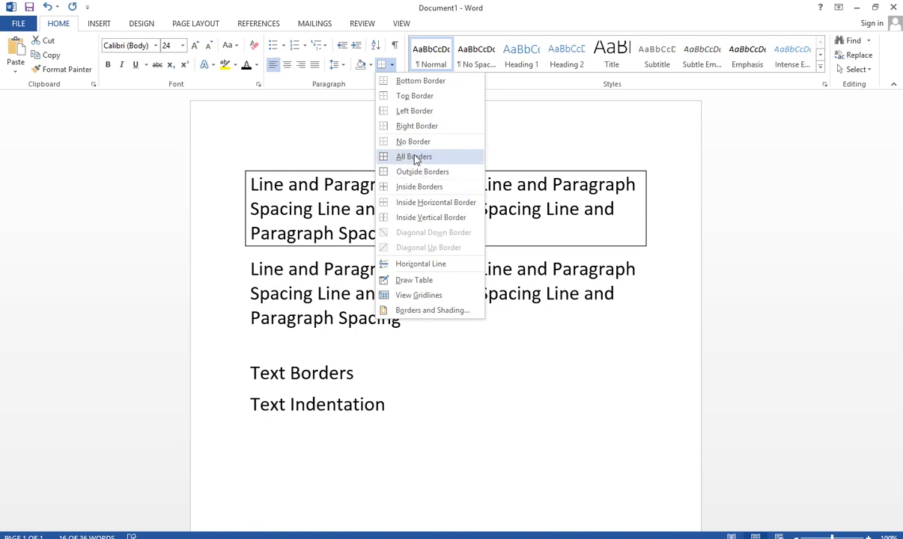
{"action": "left_click", "coordinate": [416, 158]}
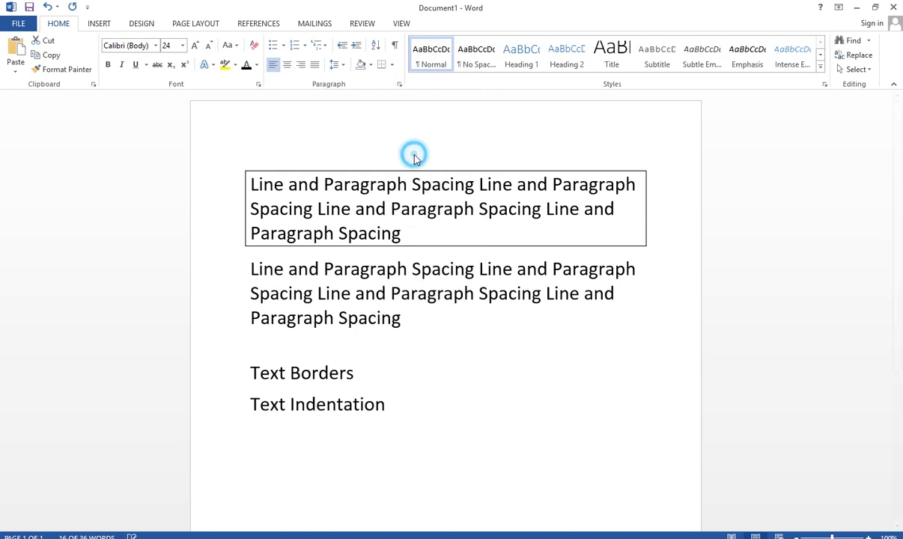
Toggle Outside Borders off and on again for the first paragraph, leaving it boxed, and deselect the text
{"action": "left_click", "coordinate": [391, 66]}
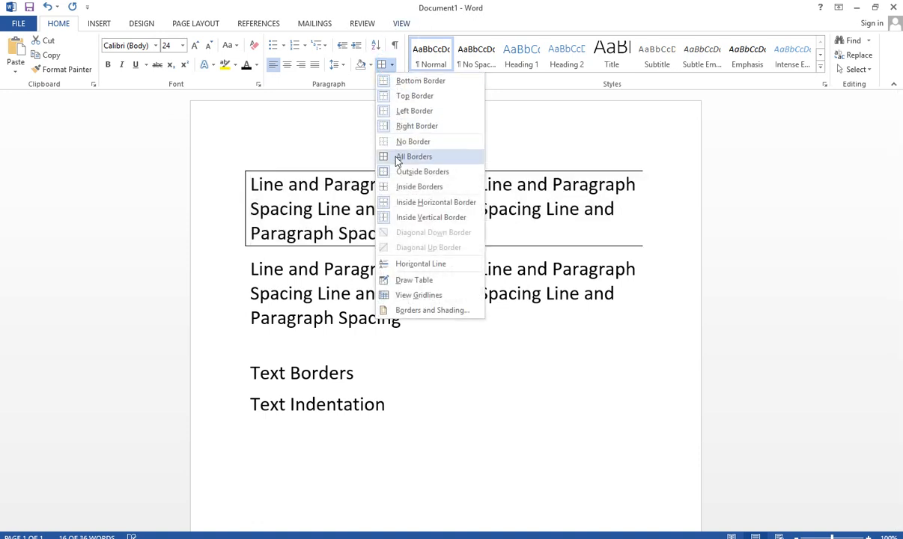
{"action": "left_click", "coordinate": [423, 173]}
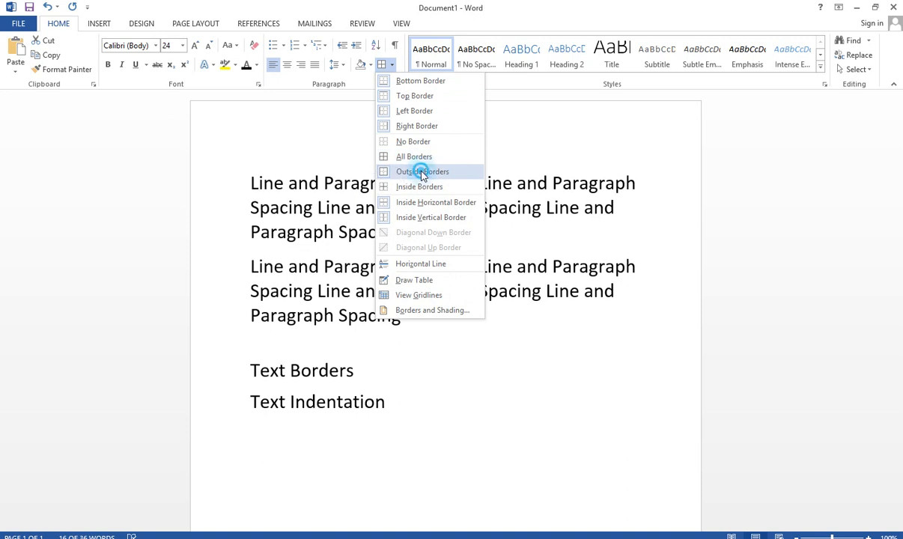
{"action": "left_click", "coordinate": [390, 66]}
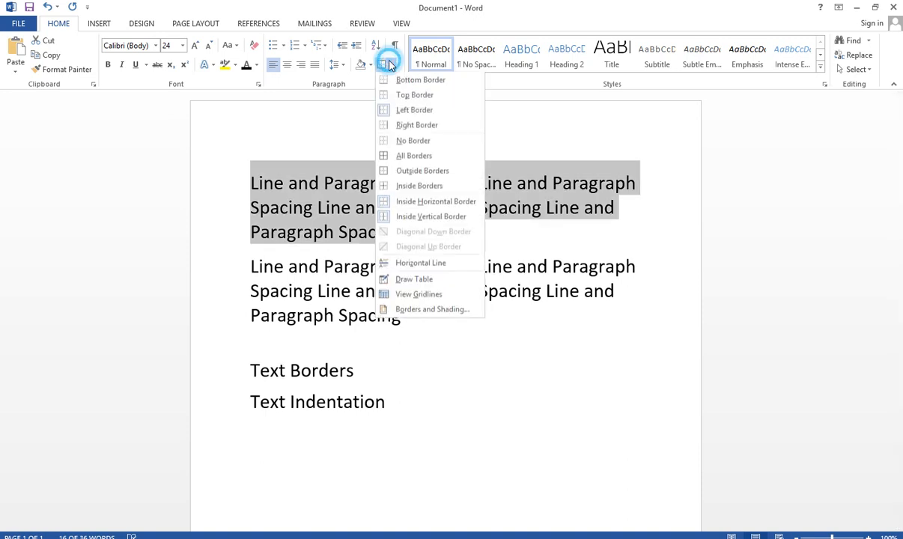
{"action": "left_click", "coordinate": [411, 172]}
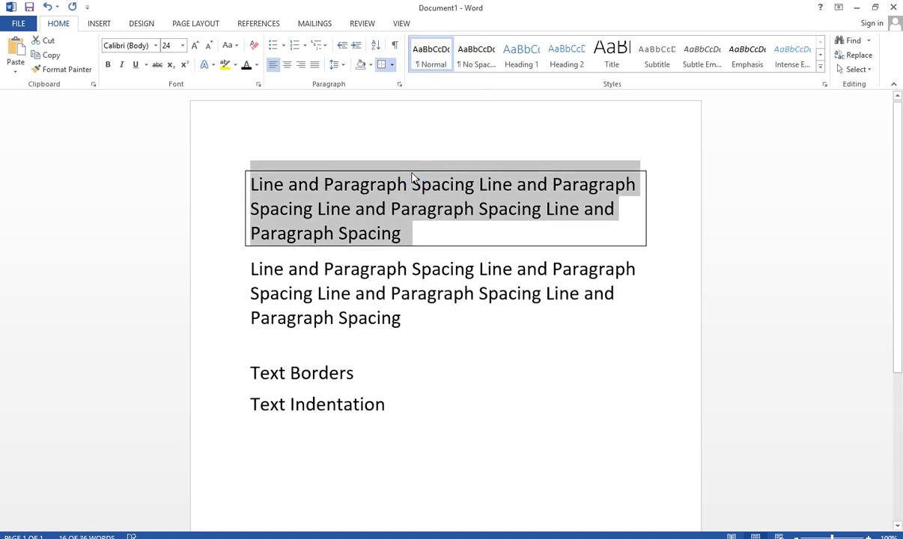
{"action": "left_click", "coordinate": [390, 65]}
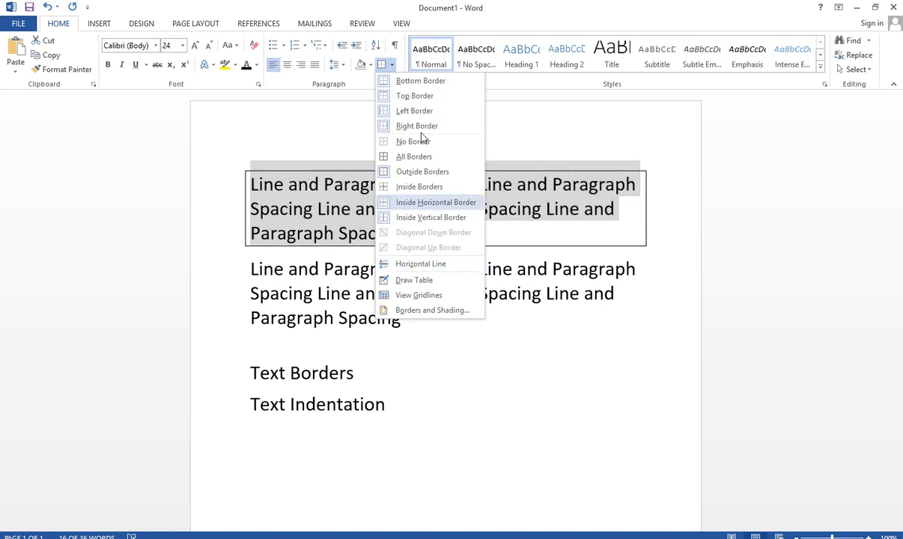
{"action": "left_click", "coordinate": [300, 197]}
{"action": "left_click", "coordinate": [352, 208]}
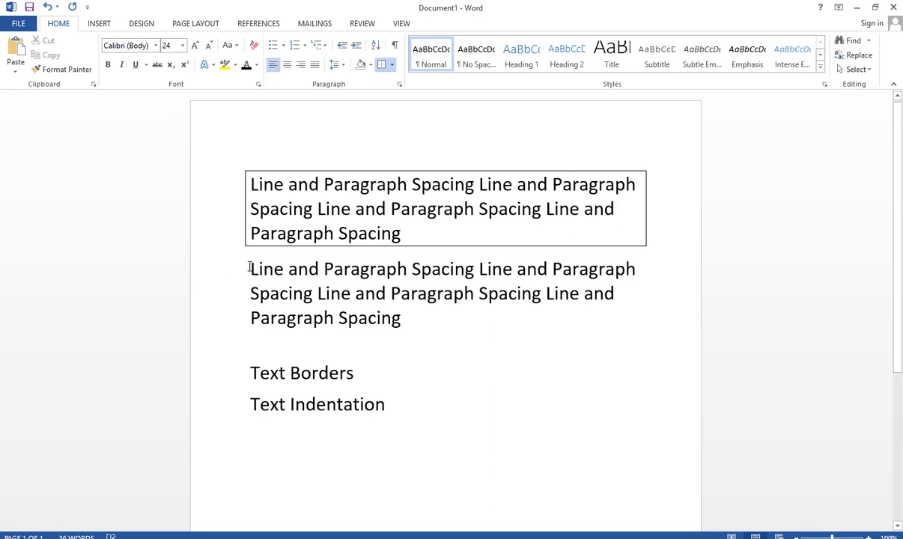
Apply Outside Borders to the second "Line and Paragraph Spacing" paragraph
{"action": "left_click_drag", "start_coordinate": [247, 265], "coordinate": [388, 300]}
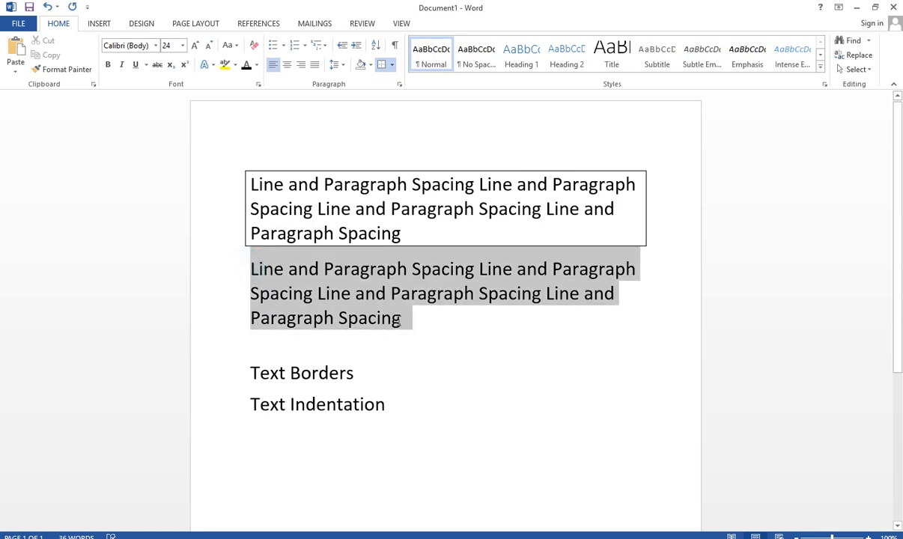
{"action": "left_click", "coordinate": [392, 65]}
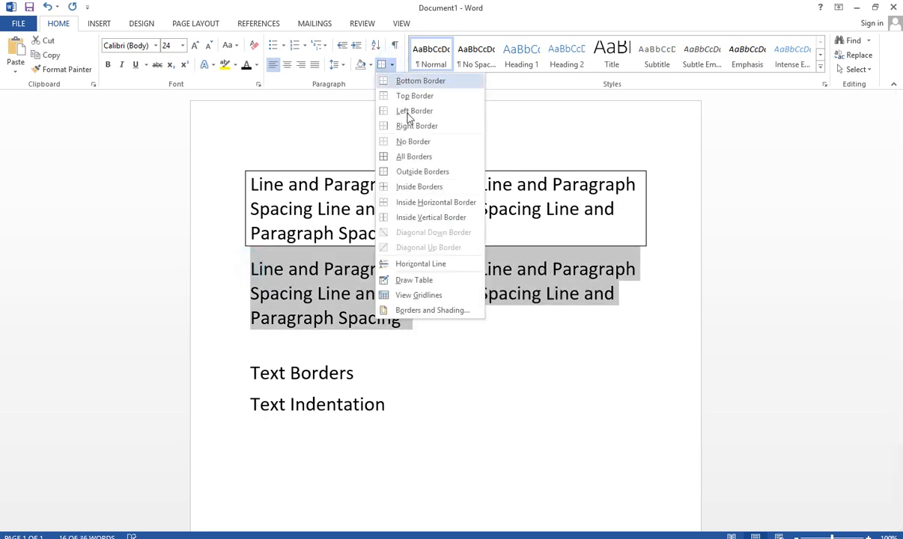
{"action": "left_click", "coordinate": [413, 172]}
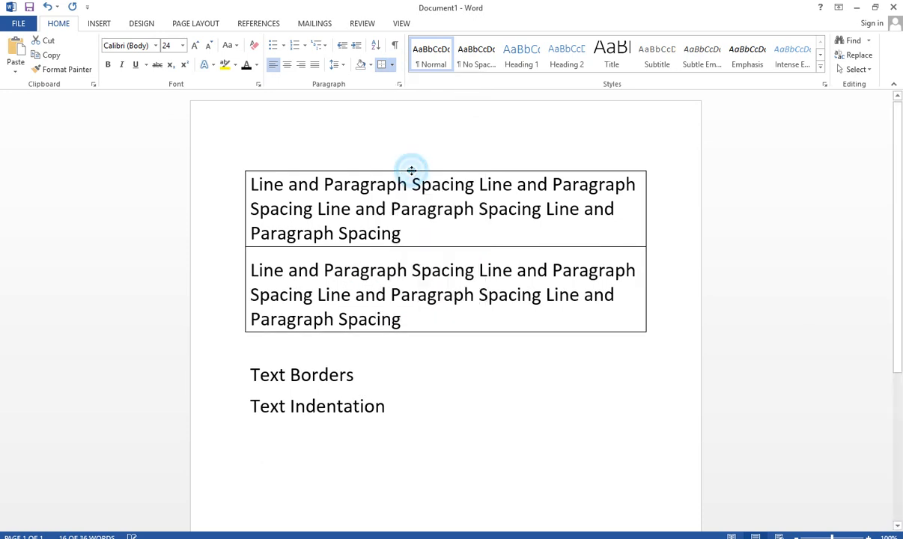
{"action": "left_click", "coordinate": [445, 324]}
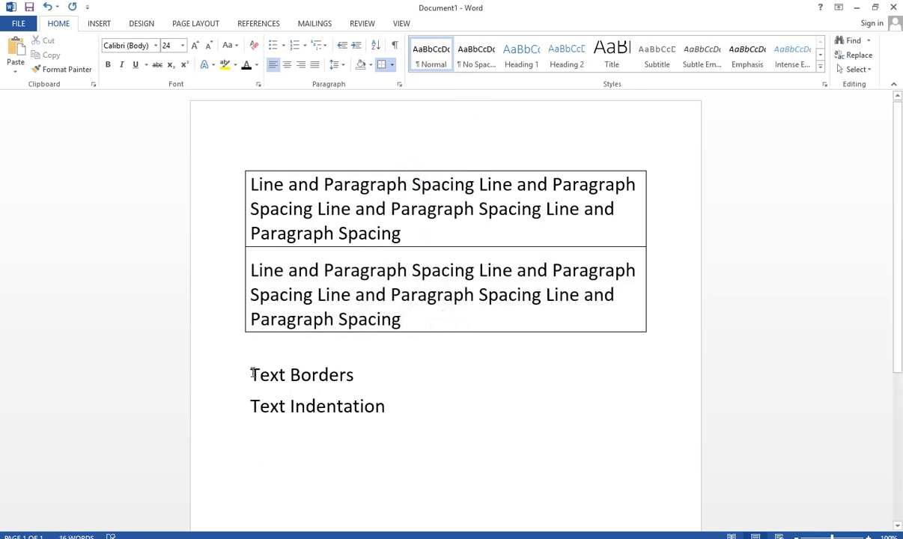
Apply Outside Borders around the "Text Borders" and "Text Indentation" lines
{"action": "left_click_drag", "start_coordinate": [249, 374], "coordinate": [363, 405]}
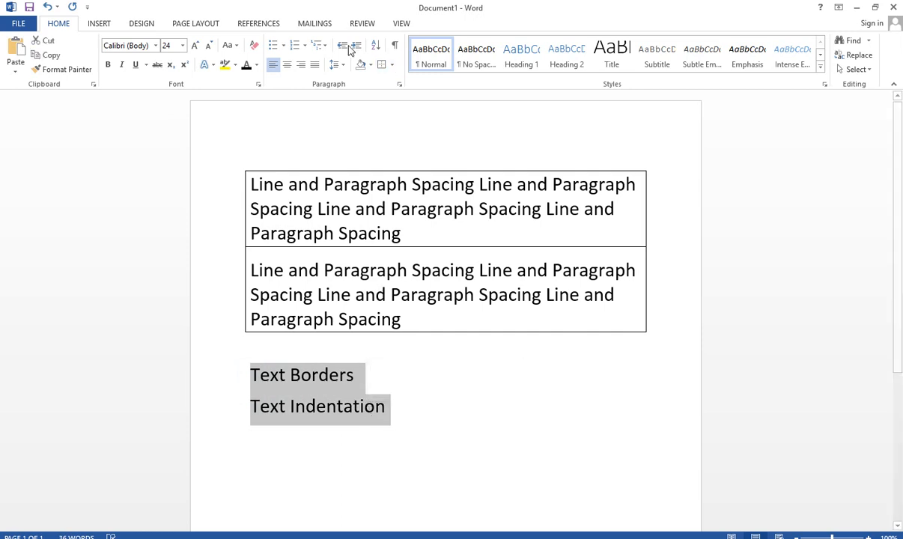
{"action": "left_click", "coordinate": [392, 66]}
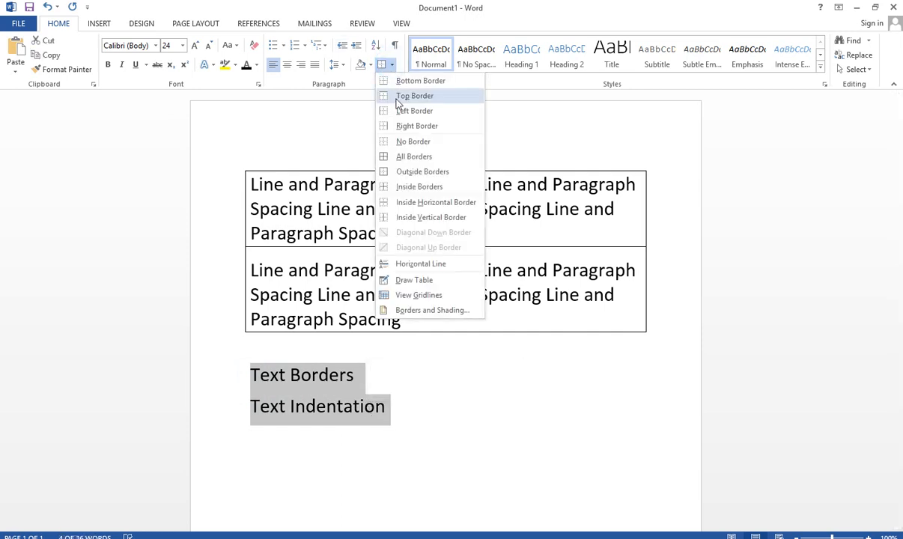
{"action": "left_click", "coordinate": [409, 174]}
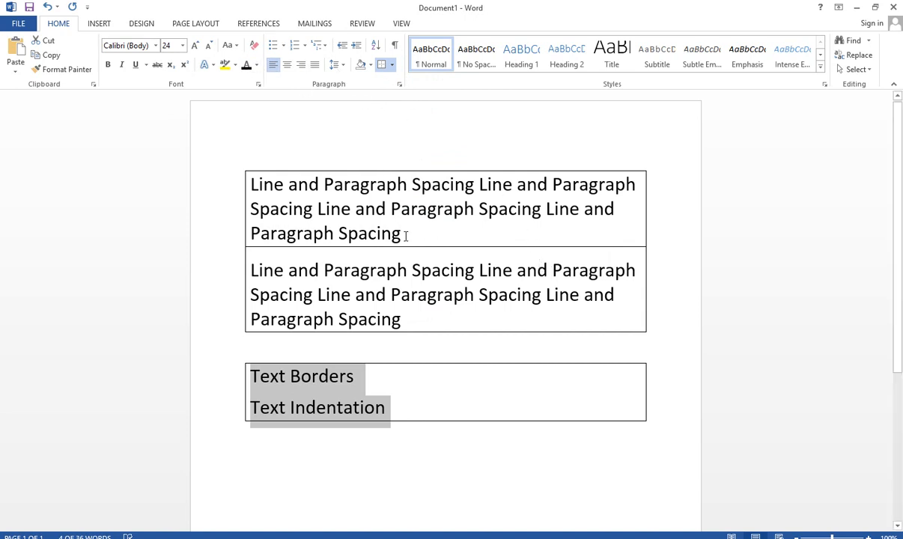
{"action": "left_click", "coordinate": [379, 383]}
Remove the borders from the "Text Borders" and "Text Indentation" lines
{"action": "left_click_drag", "start_coordinate": [401, 408], "coordinate": [223, 373]}
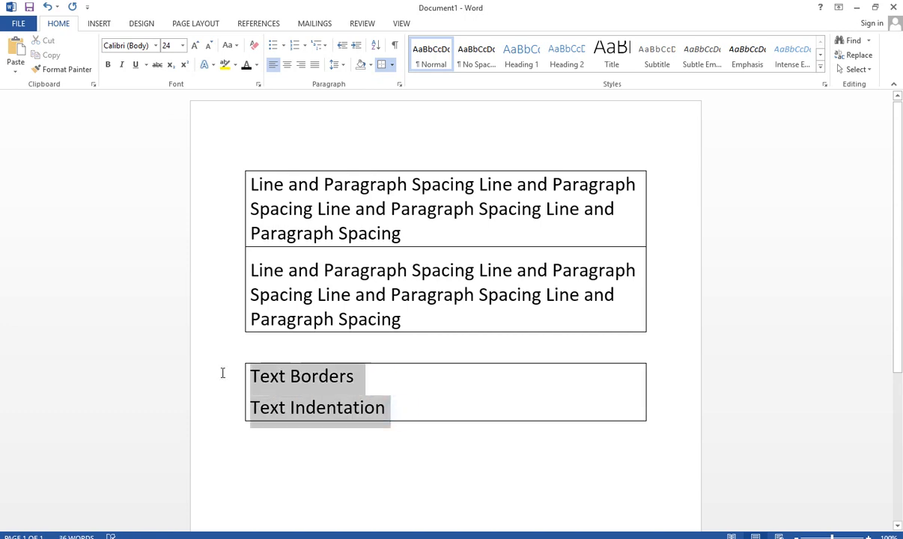
{"action": "left_click", "coordinate": [393, 67]}
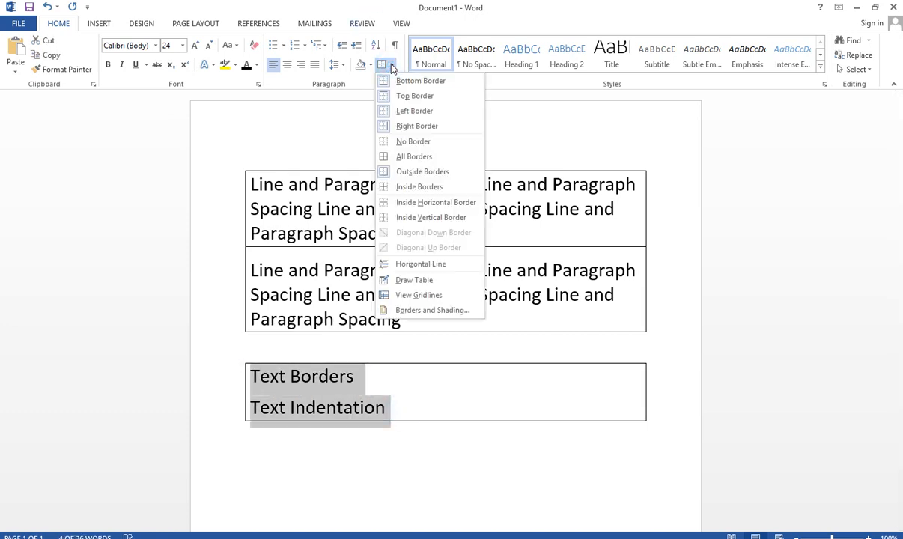
{"action": "left_click", "coordinate": [383, 141]}
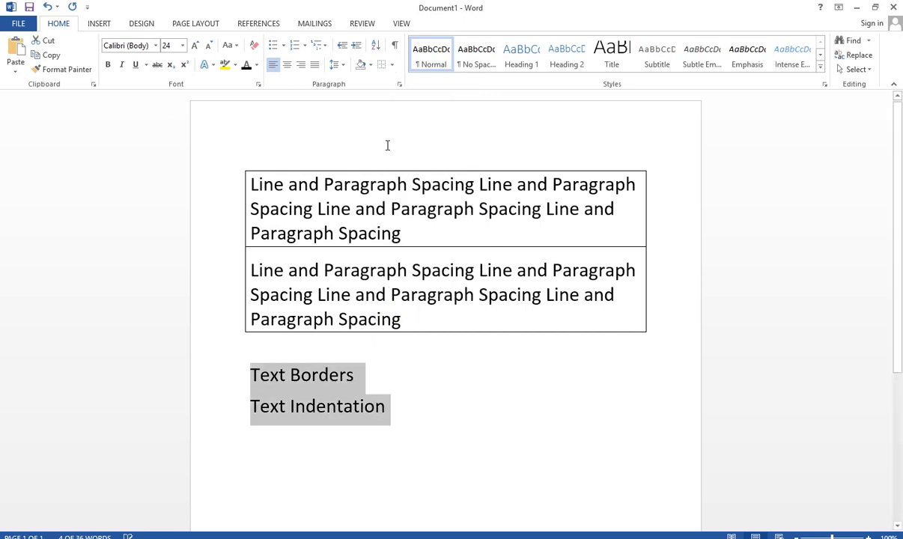
Select both "Line and Paragraph Spacing" paragraphs and remove all their borders
{"action": "left_click_drag", "start_coordinate": [403, 313], "coordinate": [225, 186]}
{"action": "left_click", "coordinate": [392, 65]}
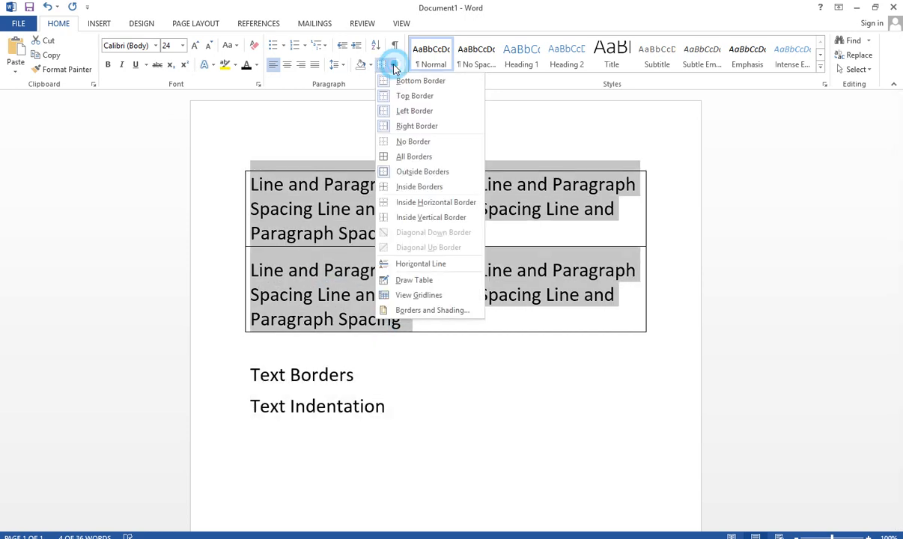
{"action": "left_click", "coordinate": [411, 143]}
{"action": "left_click", "coordinate": [341, 231]}
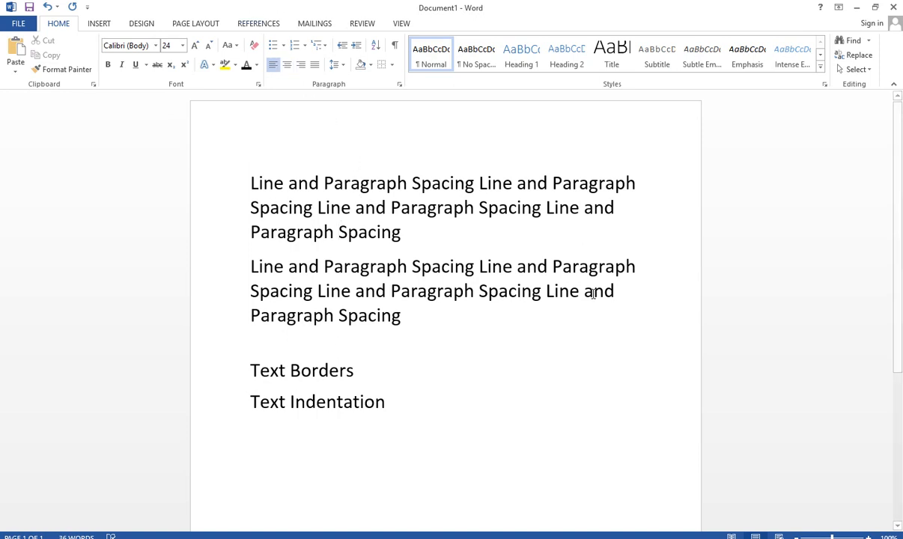
{"action": "left_click", "coordinate": [344, 65]}
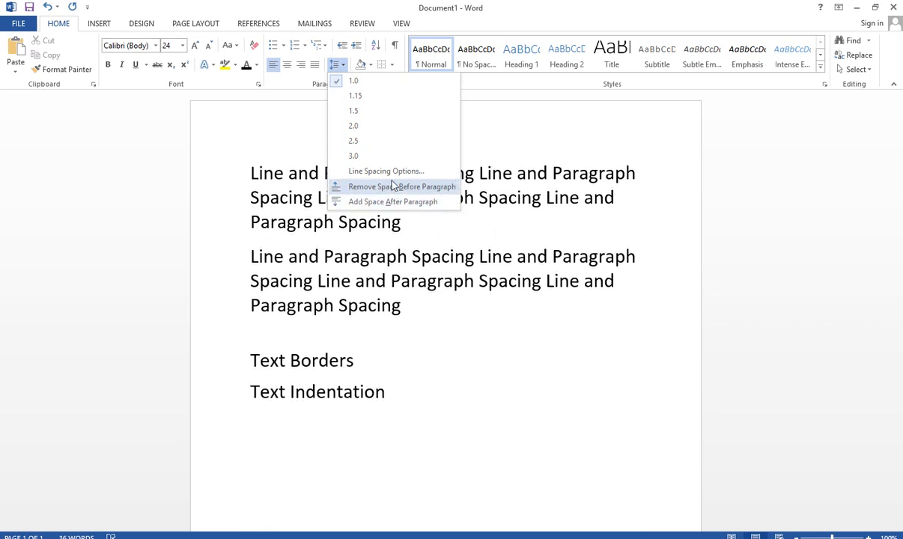
{"action": "left_click", "coordinate": [394, 65]}
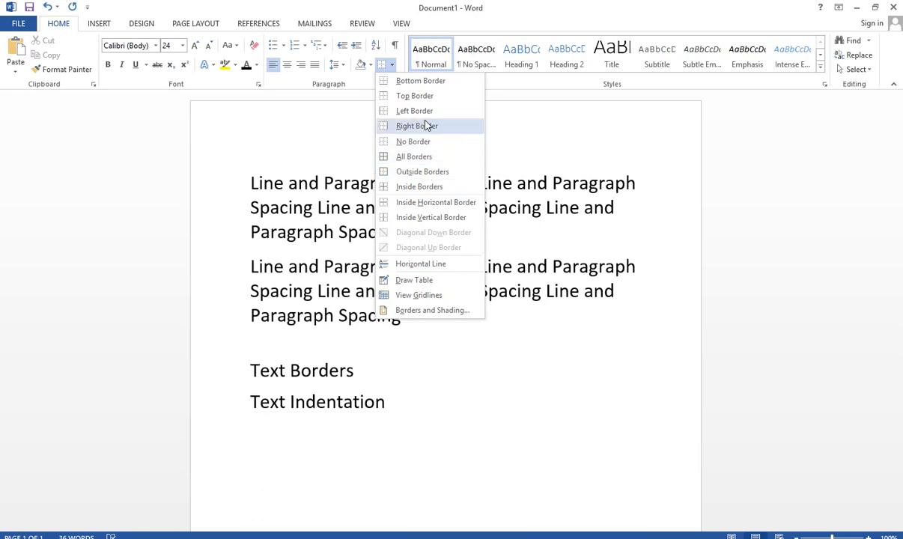
{"action": "left_click", "coordinate": [278, 209]}
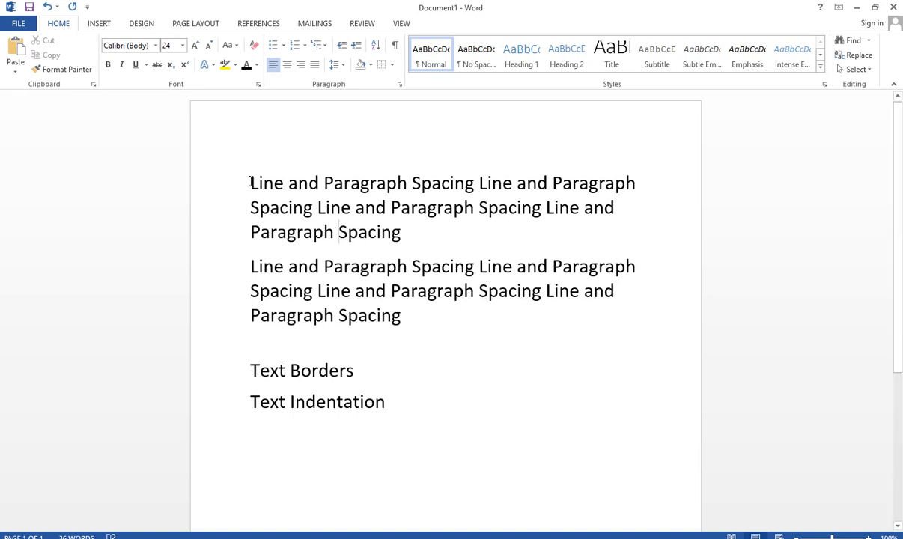
Indent the first line of the first paragraph, then increase the whole paragraph's indentation by two levels
{"action": "left_click", "coordinate": [251, 183]}
{"action": "key", "text": "Tab"}
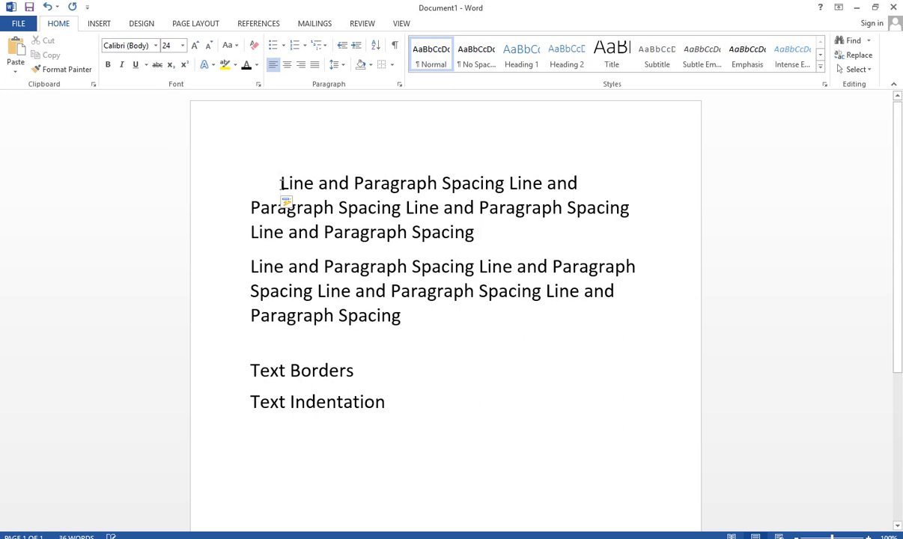
{"action": "key", "text": "Tab"}
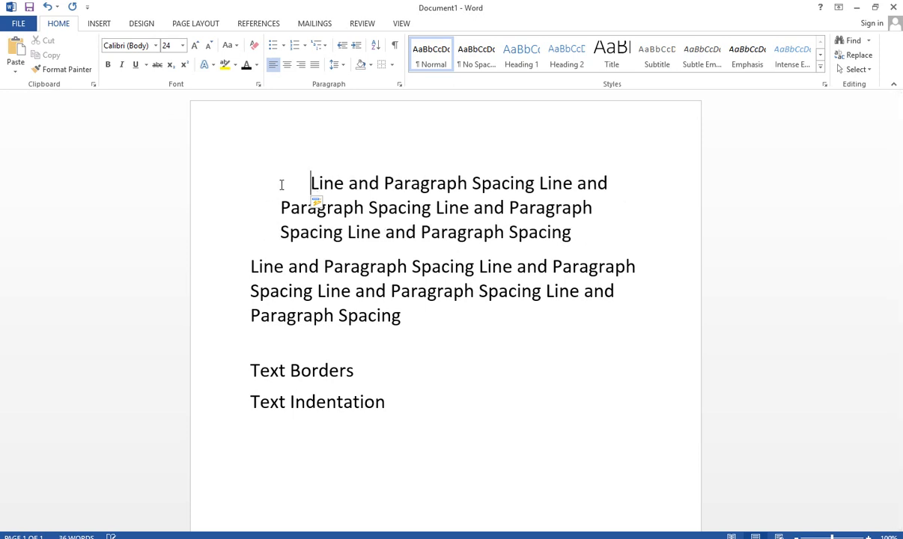
{"action": "key", "text": "Tab"}
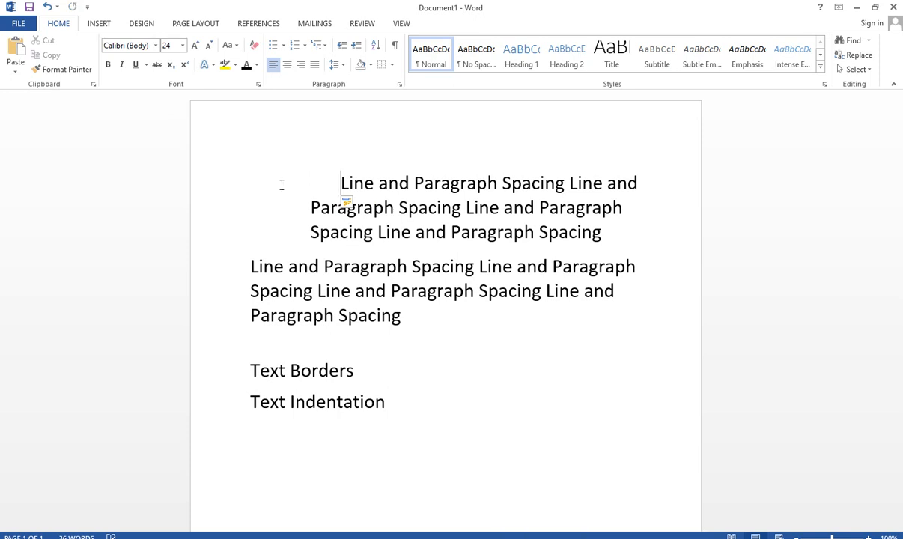
Remove all the indentation from the first paragraph, returning its lines to the left margin
{"action": "key", "text": "BackSpace"}
{"action": "key", "text": "BackSpace"}
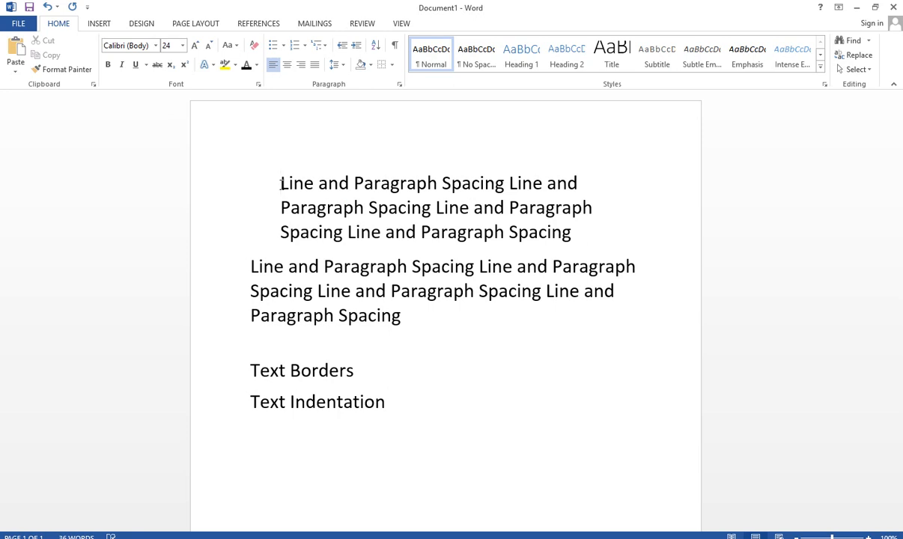
{"action": "key", "text": "BackSpace"}
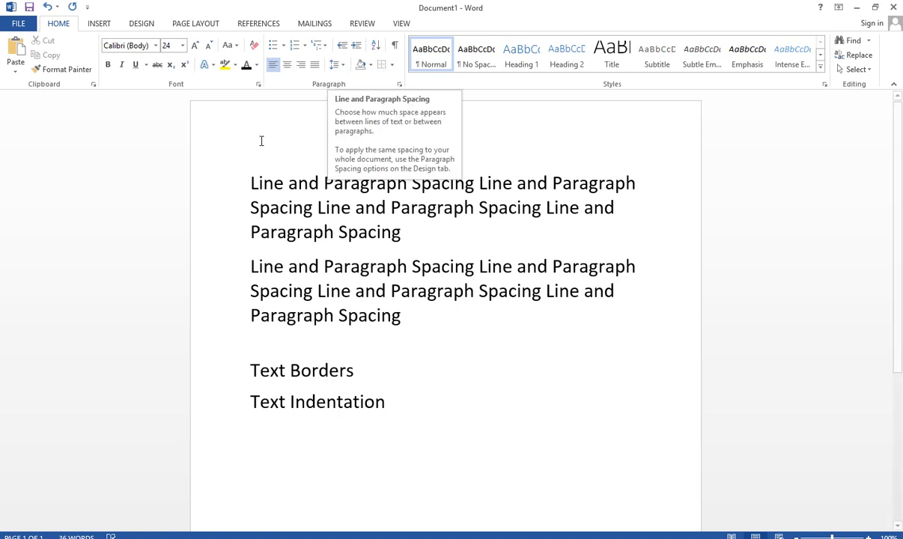
Set the left indentation of the whole first "Line and Paragraph Spacing" paragraph to 1.5" in its paragraph settings
{"action": "left_click_drag", "start_coordinate": [251, 185], "coordinate": [379, 223]}
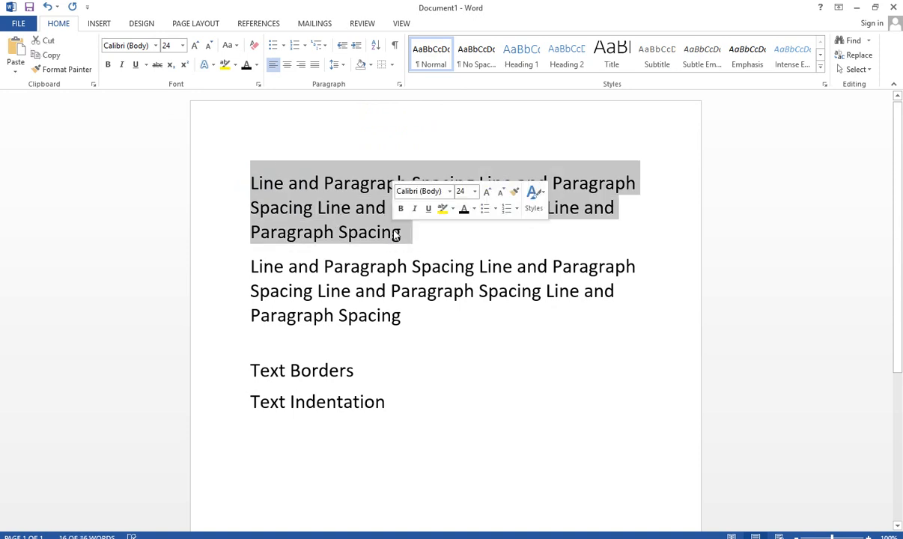
{"action": "left_click", "coordinate": [344, 65]}
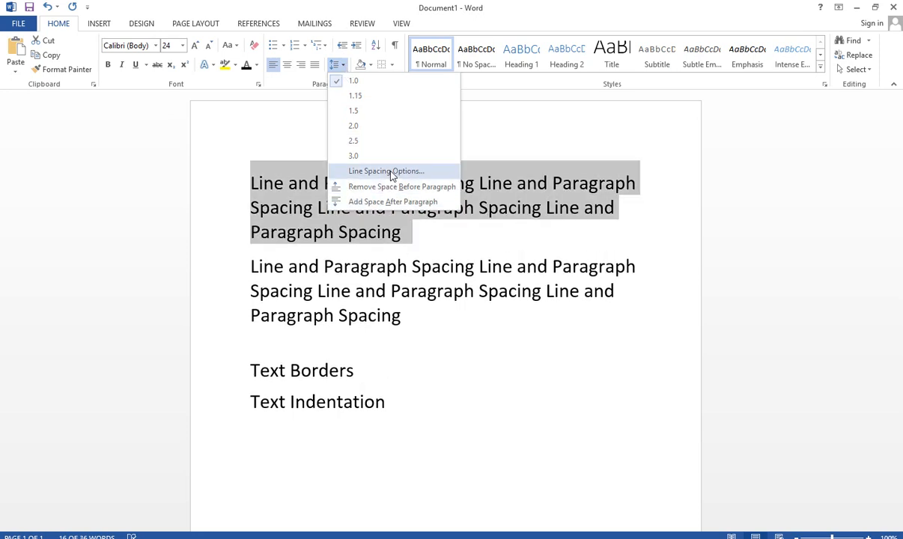
{"action": "left_click", "coordinate": [391, 172]}
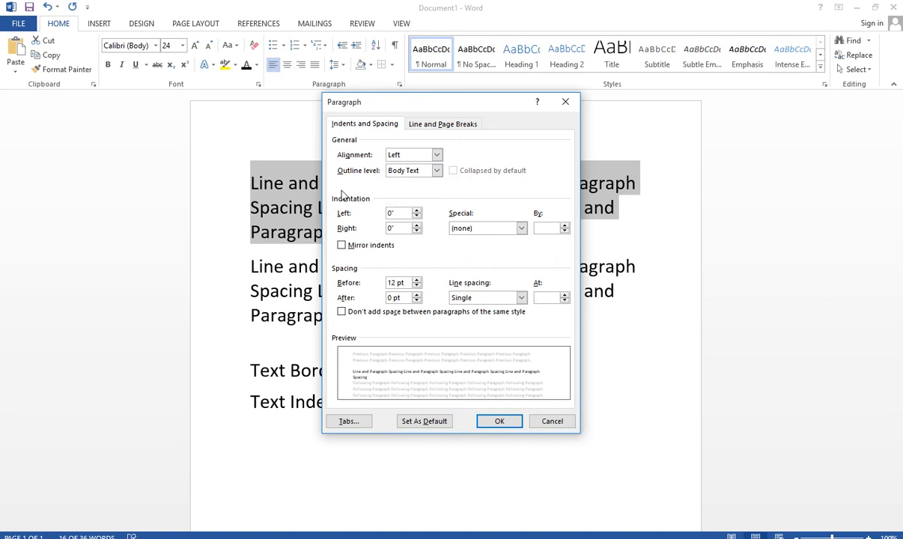
{"action": "left_click", "coordinate": [417, 211]}
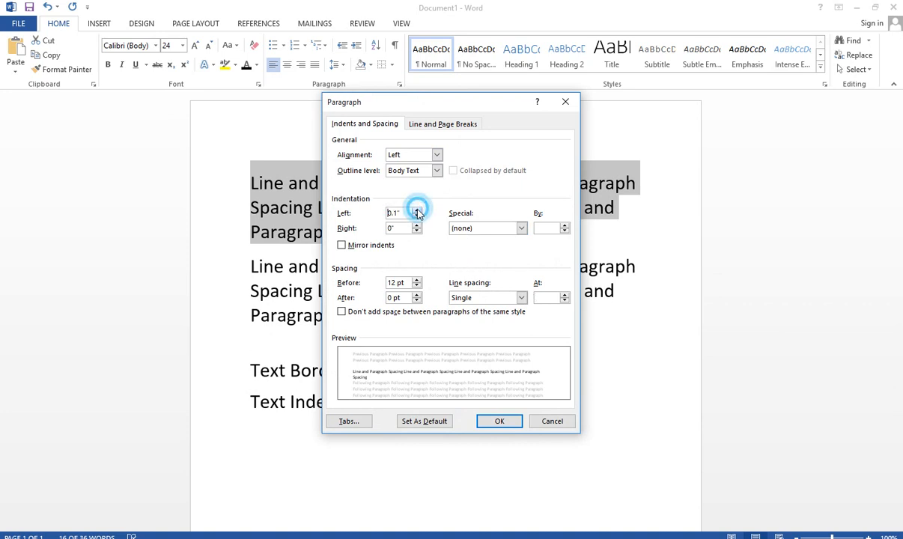
{"action": "left_click", "coordinate": [417, 211]}
{"action": "left_click", "coordinate": [417, 211]}
{"action": "left_click", "coordinate": [418, 211]}
{"action": "left_click", "coordinate": [417, 210]}
{"action": "left_click", "coordinate": [417, 210]}
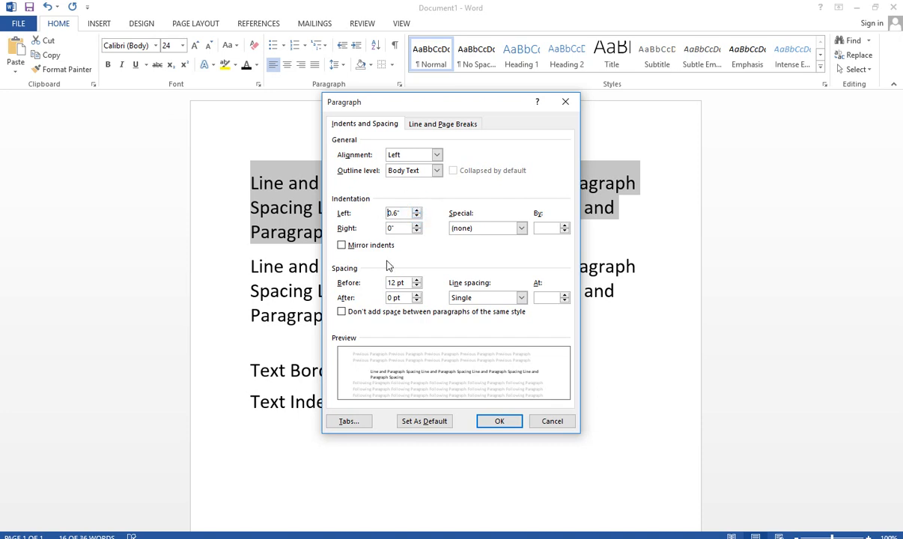
{"action": "left_click", "coordinate": [362, 362]}
{"action": "left_click", "coordinate": [361, 369]}
{"action": "left_click", "coordinate": [381, 376]}
{"action": "left_click", "coordinate": [417, 211]}
{"action": "left_click", "coordinate": [417, 211]}
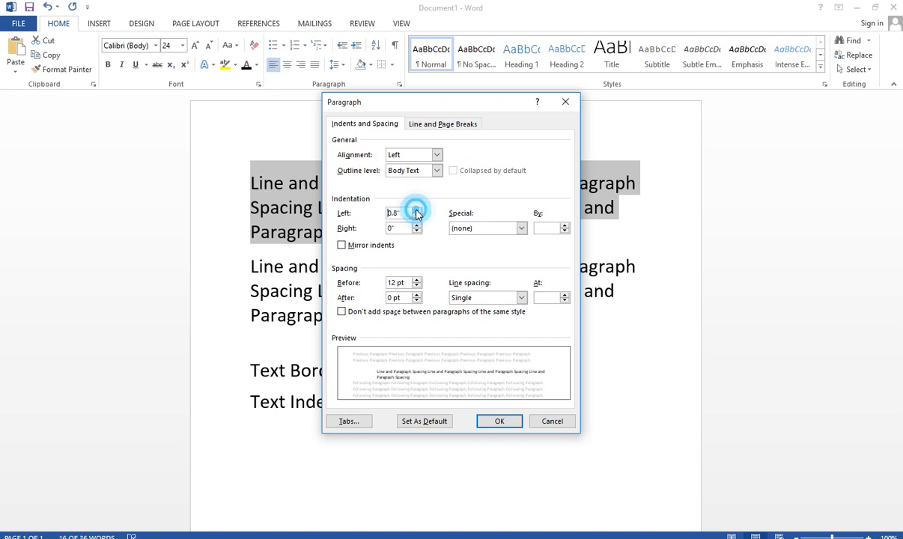
{"action": "left_click", "coordinate": [417, 211]}
{"action": "left_click", "coordinate": [417, 212]}
{"action": "left_click", "coordinate": [417, 211]}
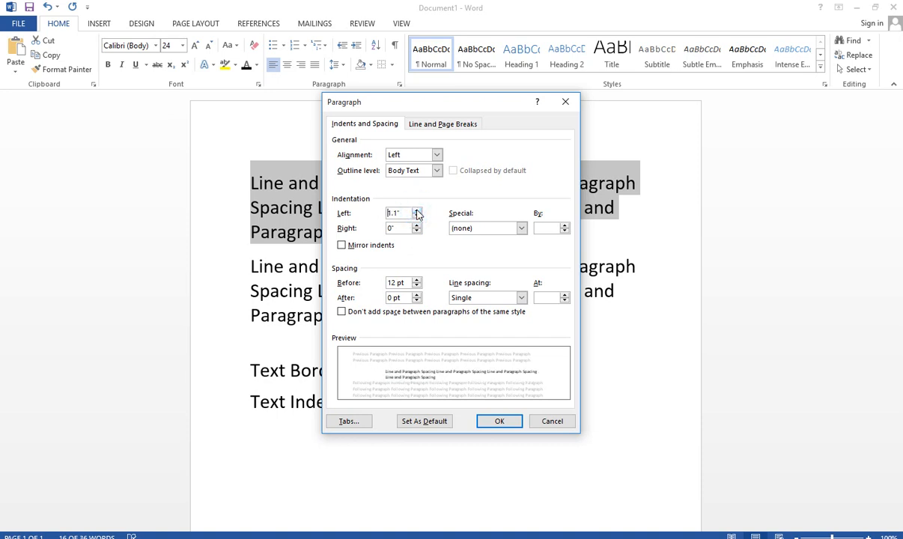
{"action": "left_click", "coordinate": [417, 211]}
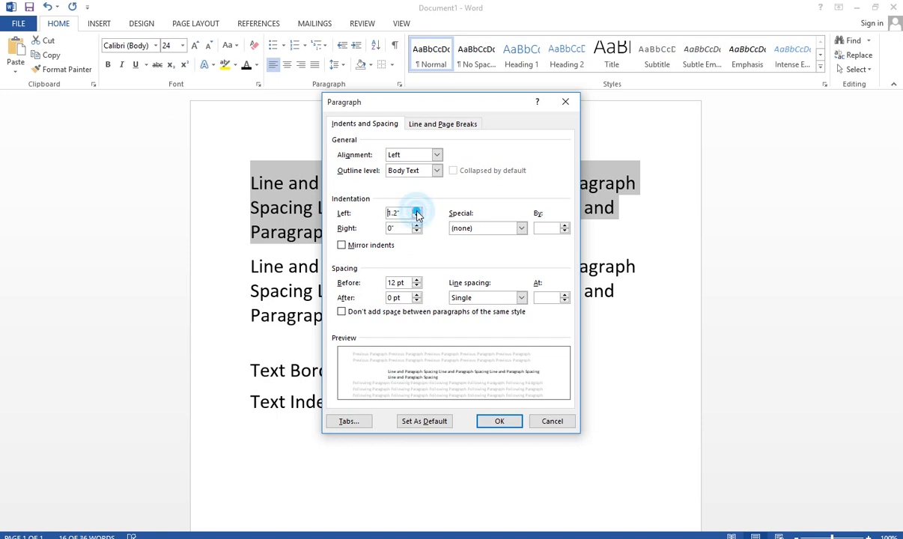
{"action": "left_click", "coordinate": [417, 212]}
{"action": "left_click", "coordinate": [417, 211]}
{"action": "left_click", "coordinate": [417, 211]}
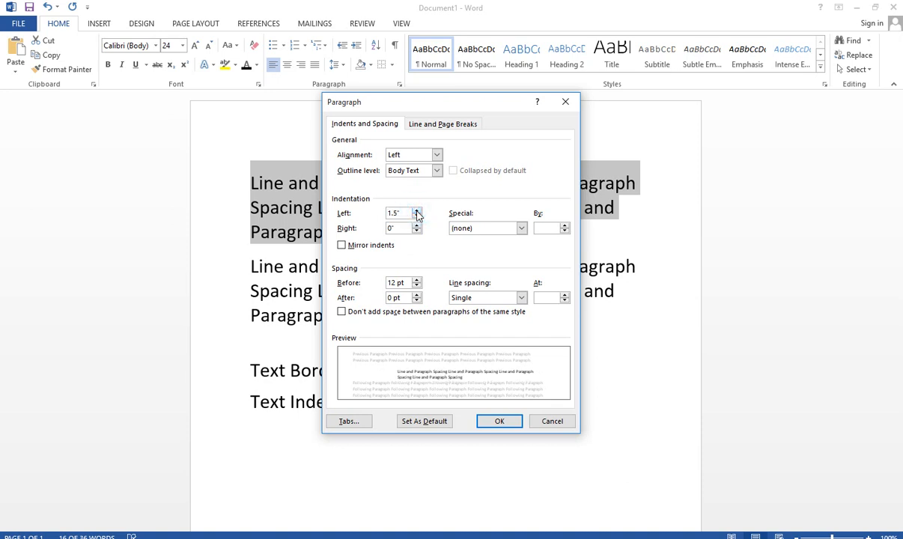
{"action": "left_click", "coordinate": [499, 422]}
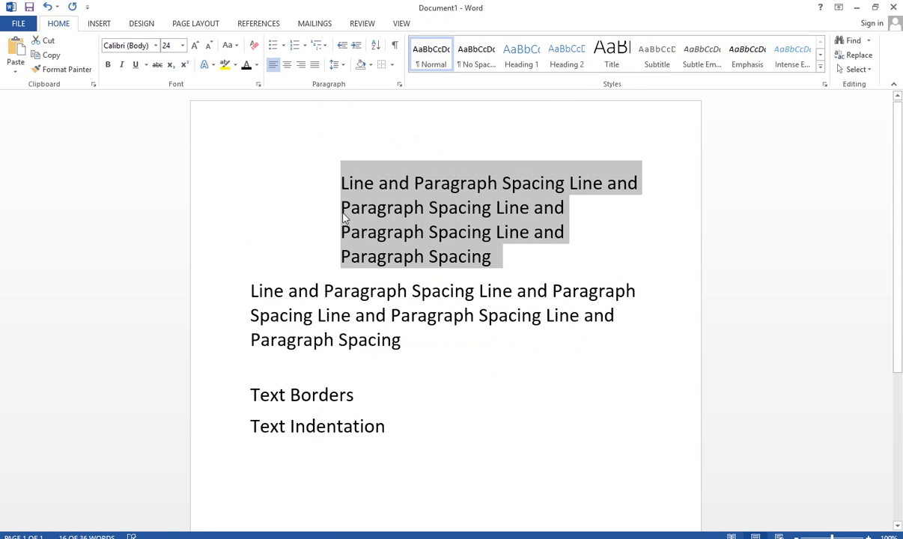
Reset the first paragraph's left indentation to 0" in its paragraph settings
{"action": "left_click", "coordinate": [341, 67]}
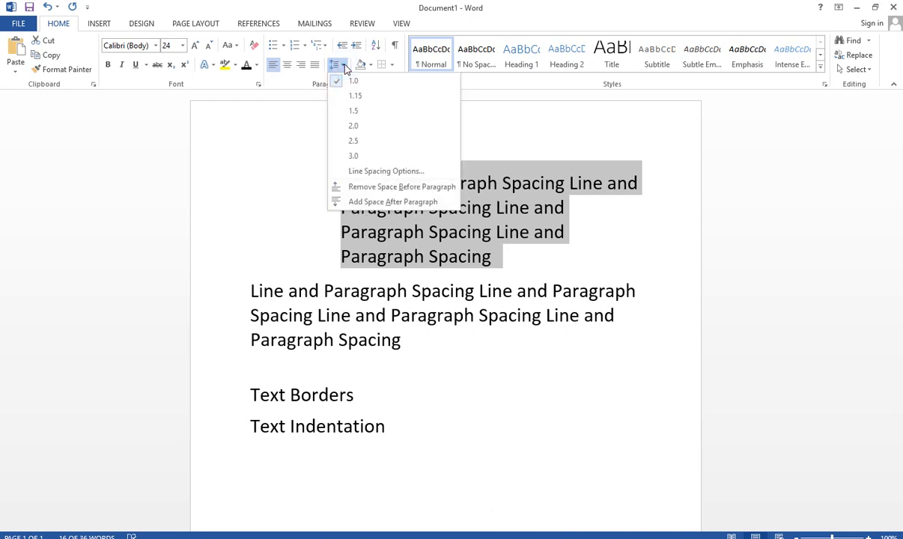
{"action": "left_click", "coordinate": [388, 173]}
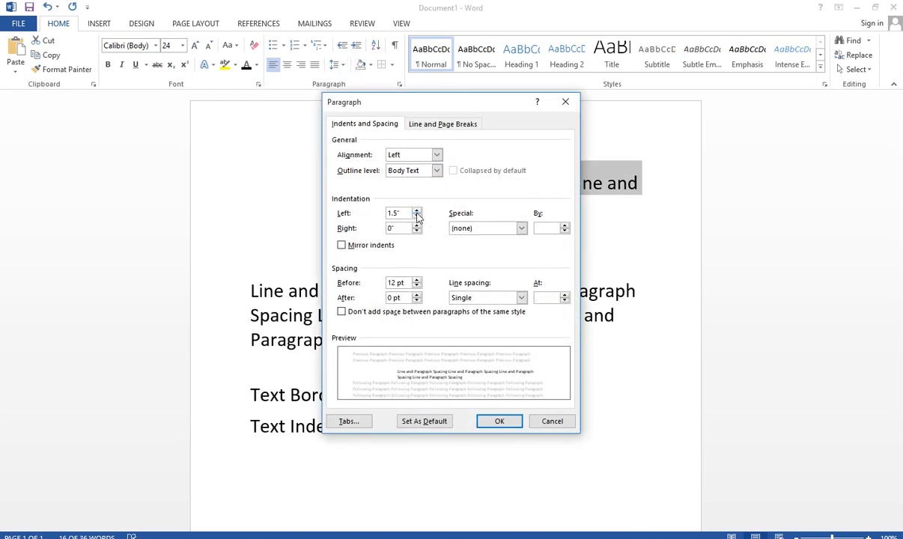
{"action": "left_click", "coordinate": [417, 217]}
{"action": "left_click", "coordinate": [417, 217]}
{"action": "left_click", "coordinate": [417, 216]}
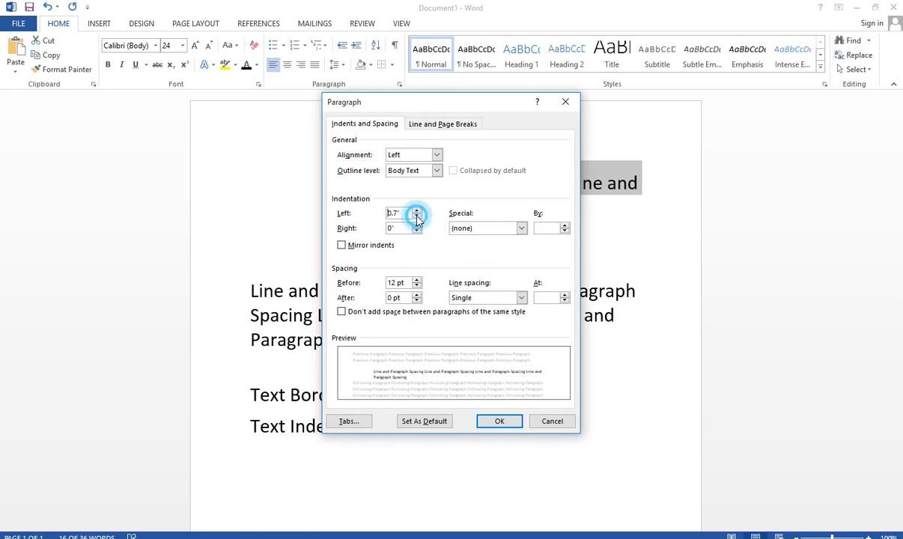
{"action": "left_click", "coordinate": [417, 217]}
{"action": "left_click", "coordinate": [417, 216]}
{"action": "left_click", "coordinate": [418, 217]}
{"action": "left_click", "coordinate": [417, 217]}
{"action": "left_click", "coordinate": [417, 216]}
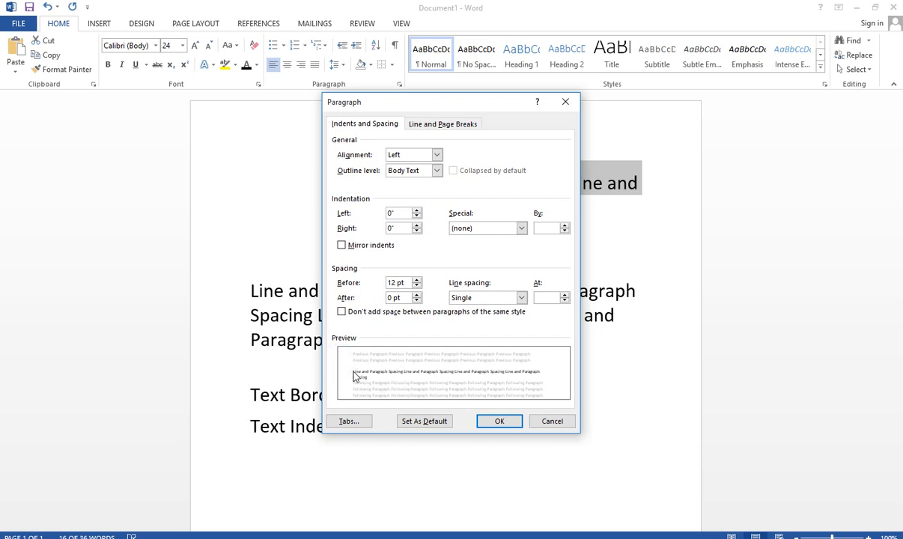
{"action": "left_click", "coordinate": [499, 422]}
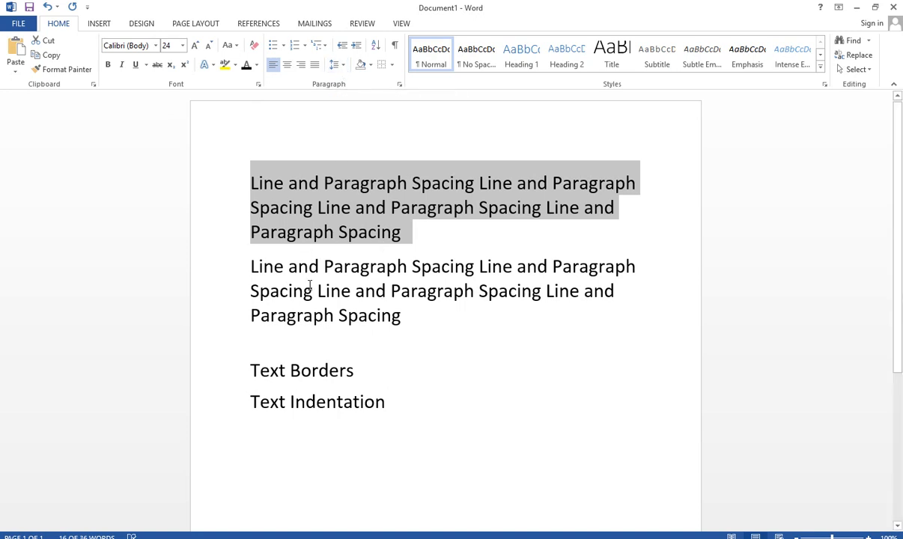
Two lines below the second paragraph, enter the quote “If we are always trying to be normal, how can we ever know how amazing we can be.”
{"action": "left_click", "coordinate": [440, 313]}
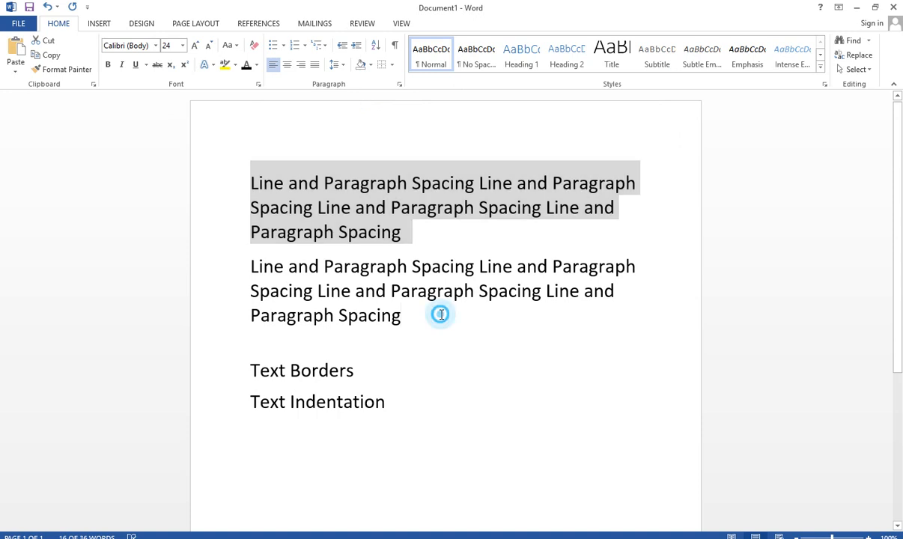
{"action": "key", "text": "Return"}
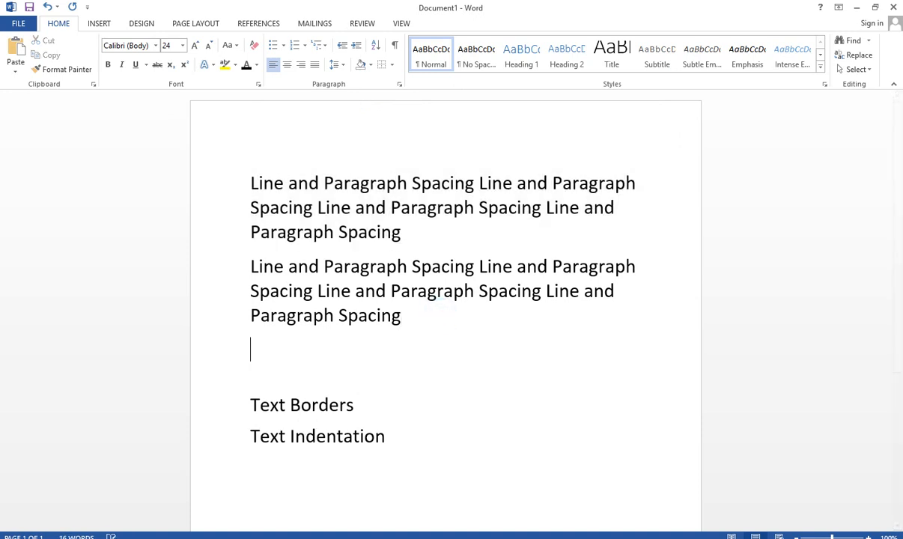
{"action": "key", "text": "Return"}
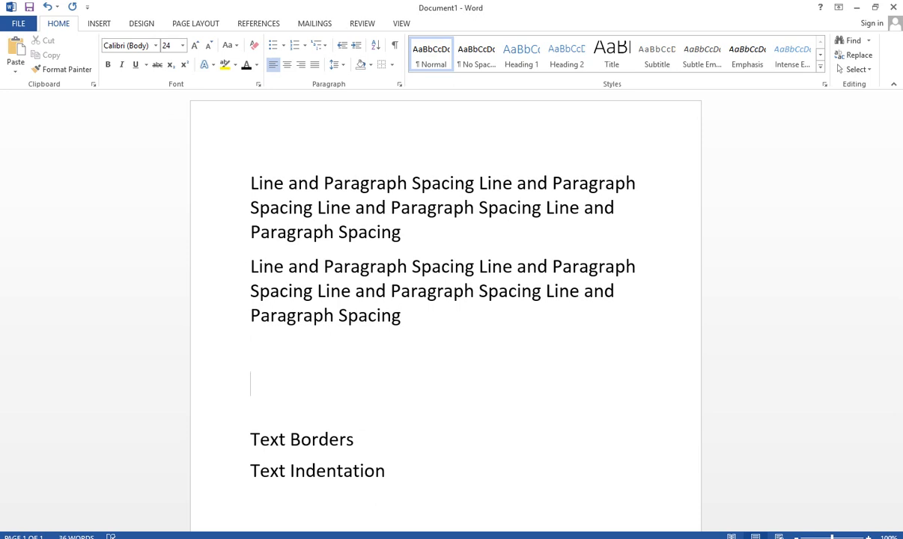
{"action": "type", "text": "\""}
{"action": "type", "text": "If we "}
{"action": "type", "text": "are "}
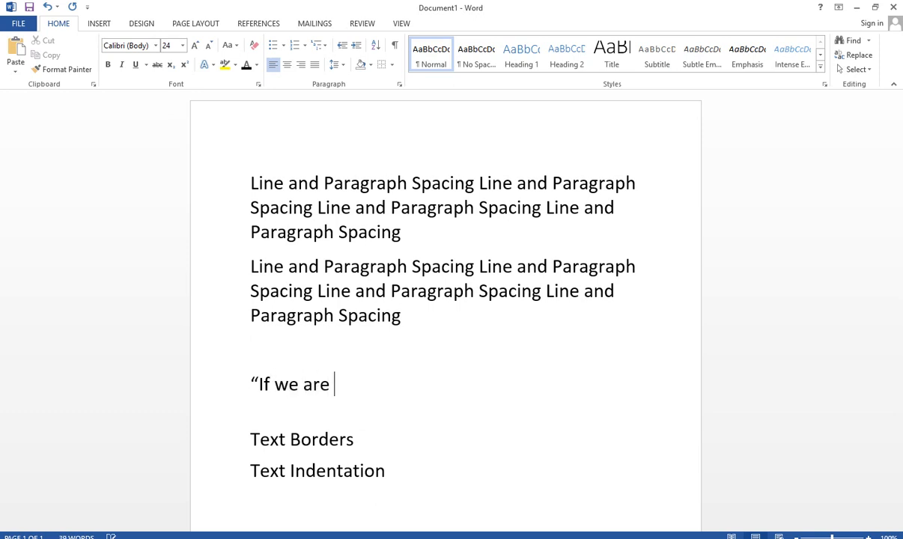
{"action": "type", "text": "always "}
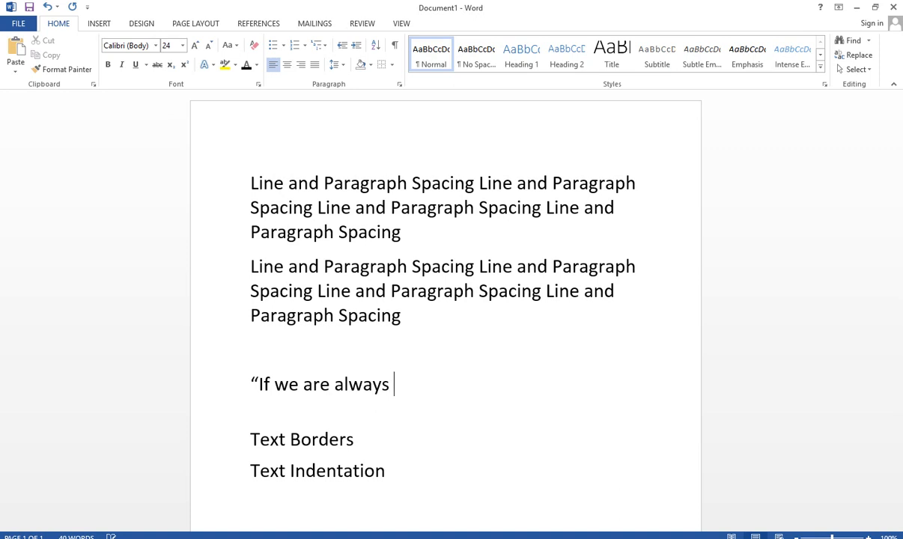
{"action": "type", "text": "trying"}
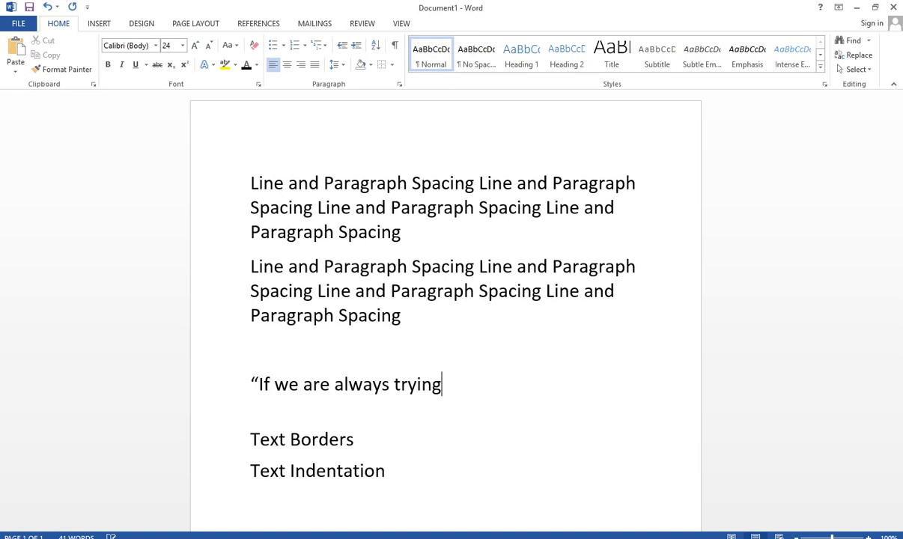
{"action": "type", "text": " to be normal"}
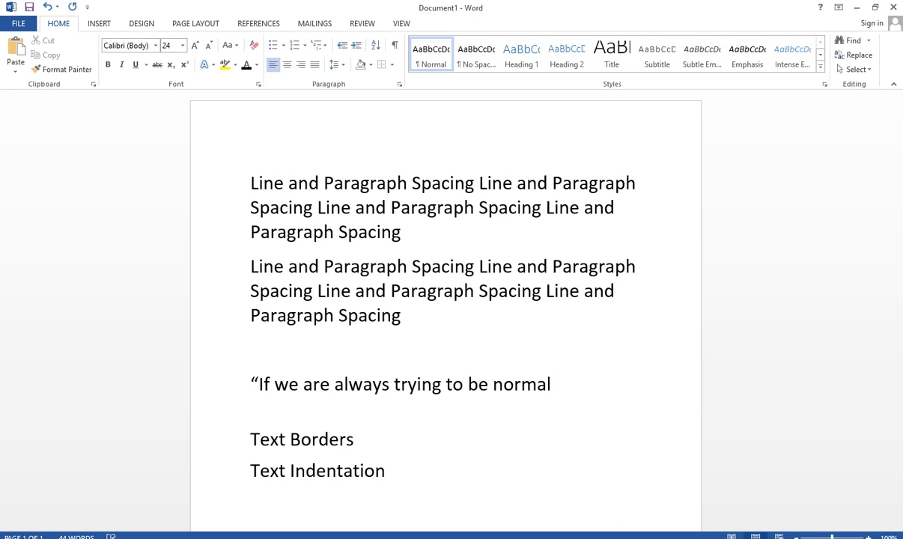
{"action": "type", "text": ", how can we ever "}
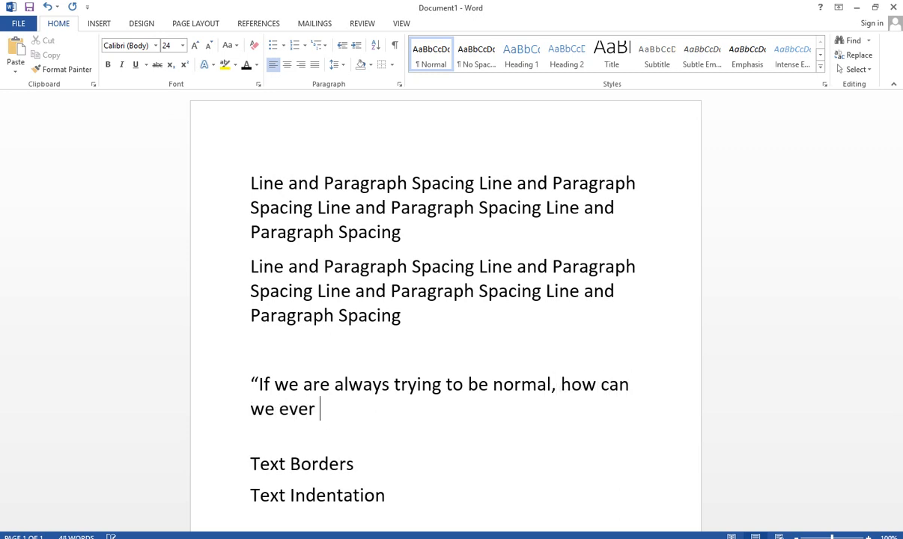
{"action": "type", "text": "know ho"}
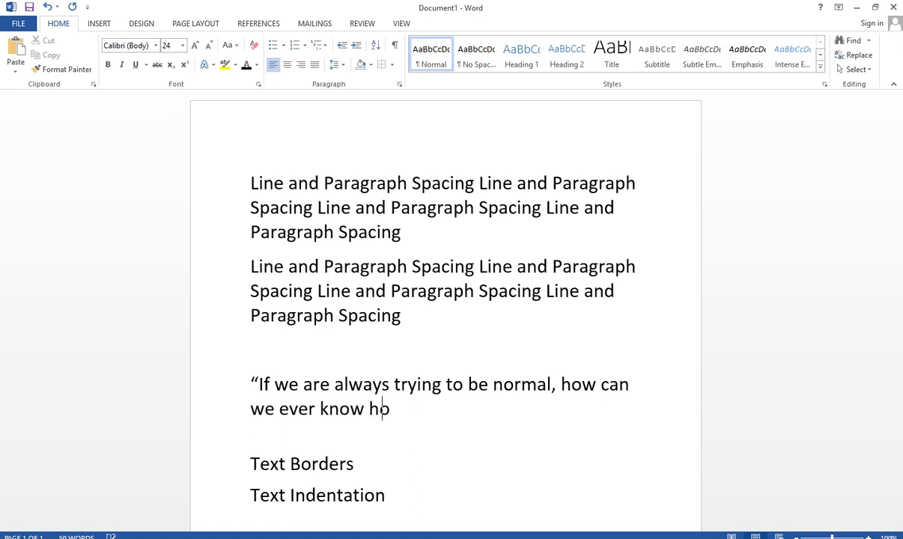
{"action": "type", "text": "w ama"}
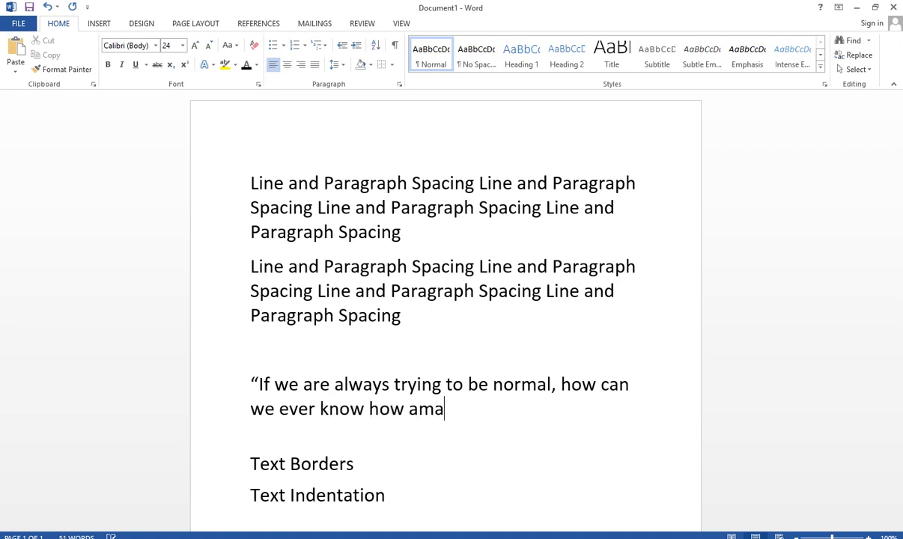
{"action": "type", "text": "zing we "}
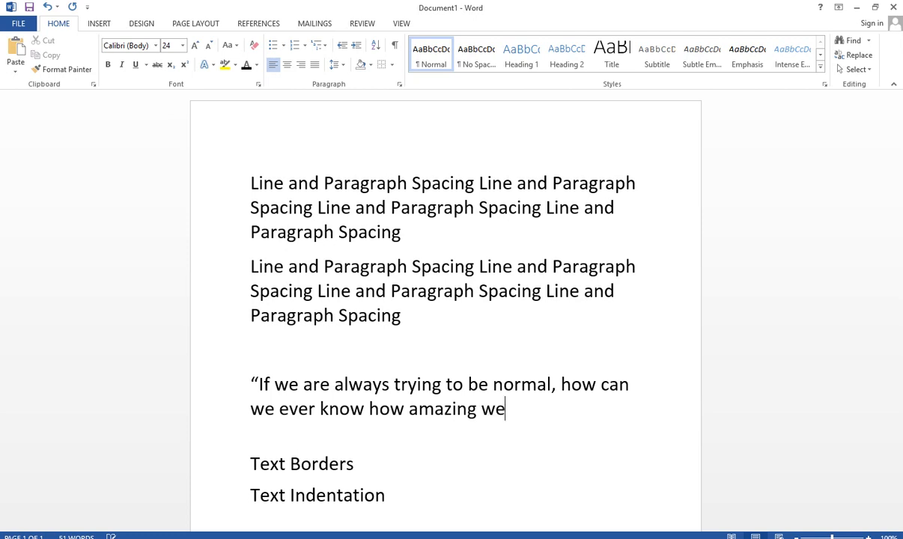
{"action": "type", "text": "can be"}
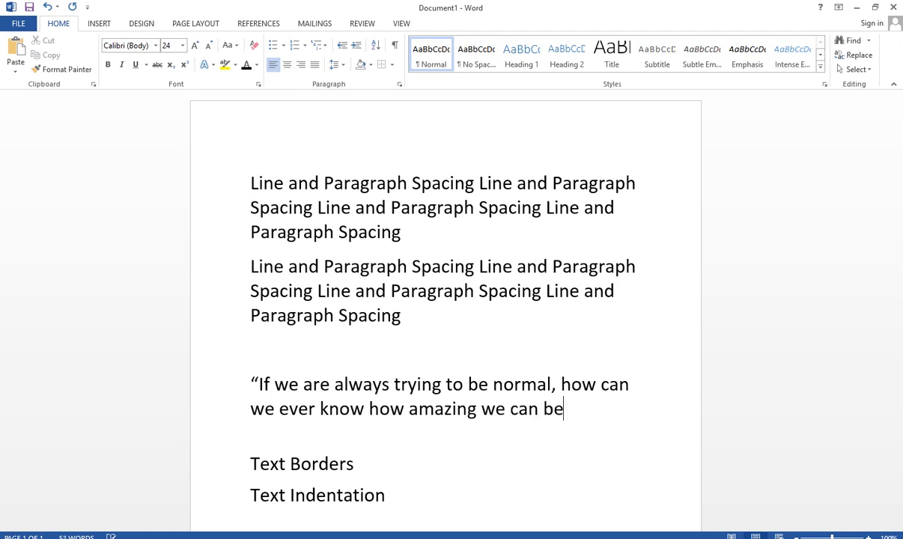
{"action": "type", "text": "."}
{"action": "type", "text": "\""}
{"action": "type", "text": " Late "}
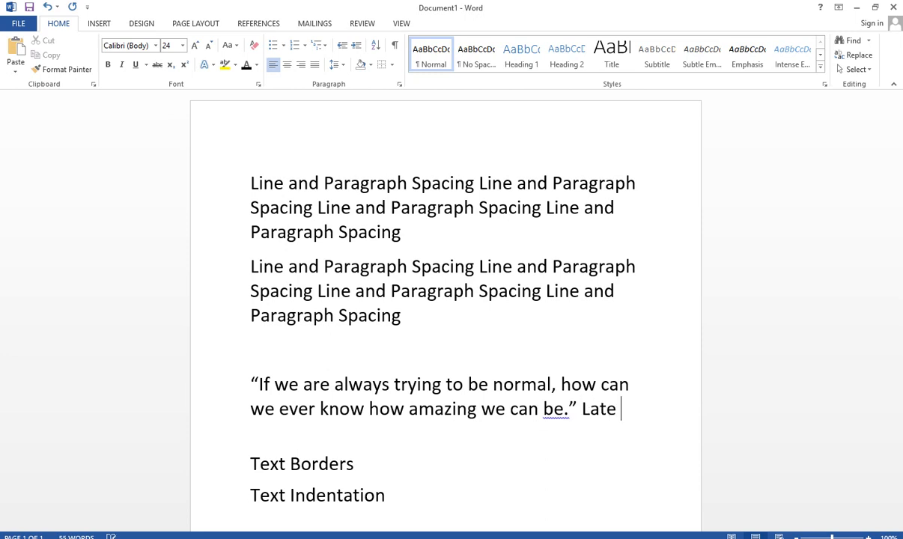
{"action": "type", "text": "MA"}
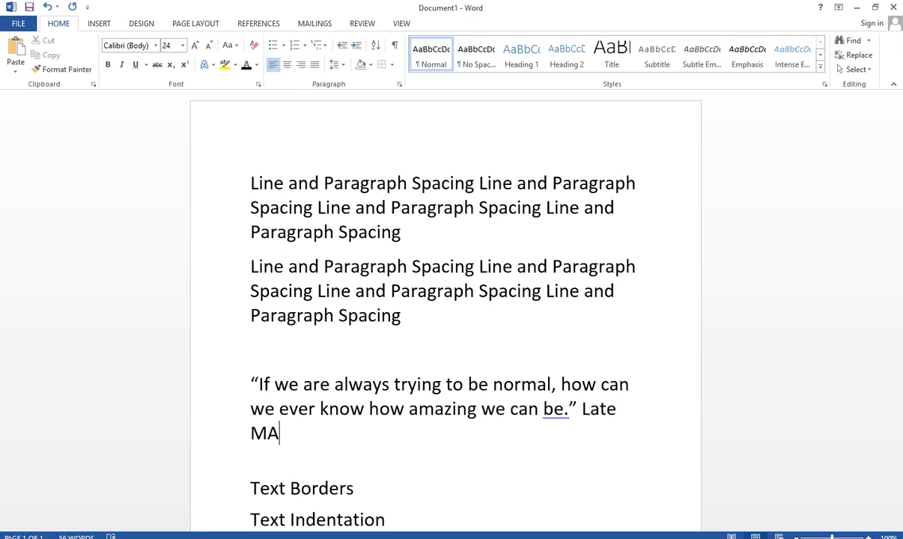
Add the attribution "Late Maya Angelou." after the closing quotation mark
{"action": "key", "text": "BackSpace"}
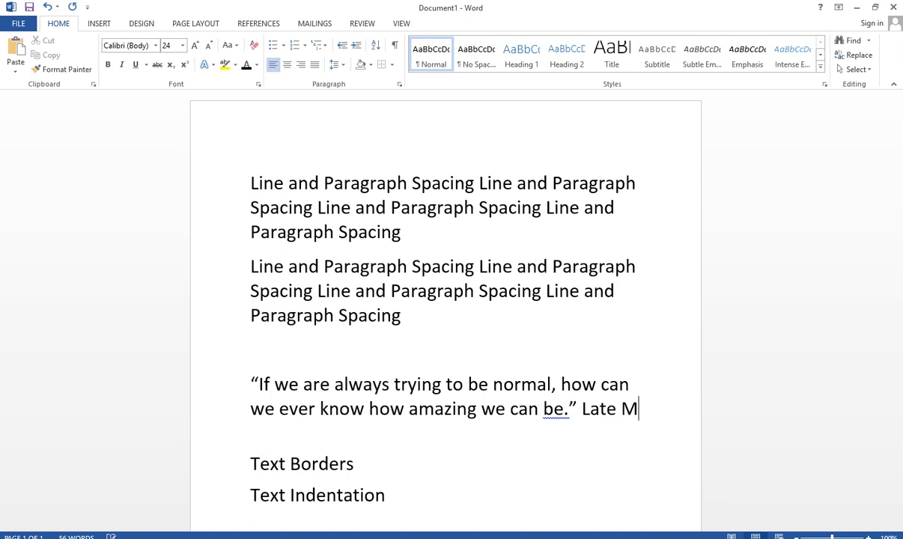
{"action": "type", "text": "aya A"}
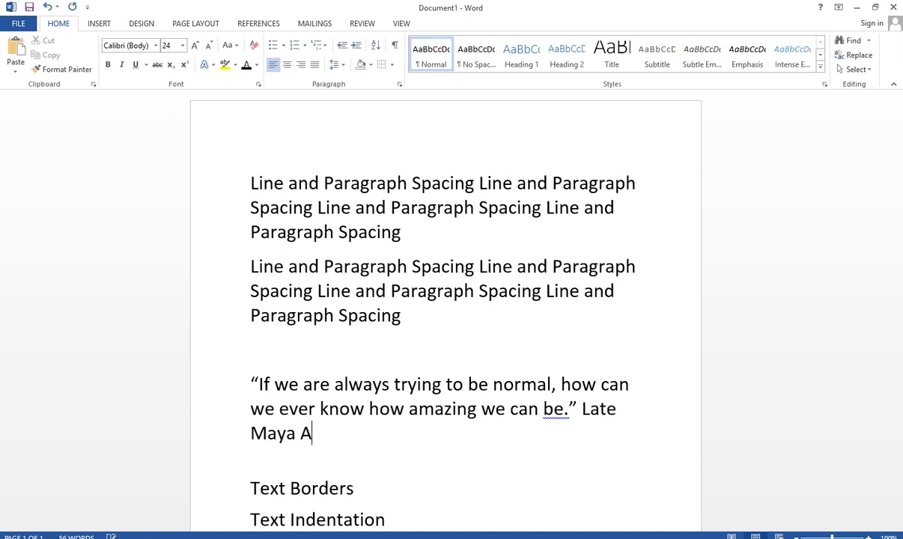
{"action": "type", "text": "ngelou"}
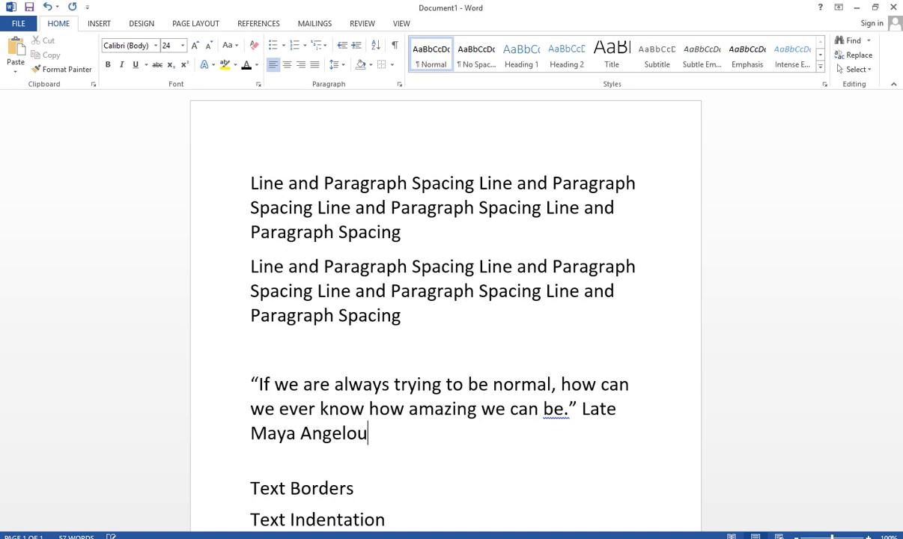
{"action": "type", "text": "."}
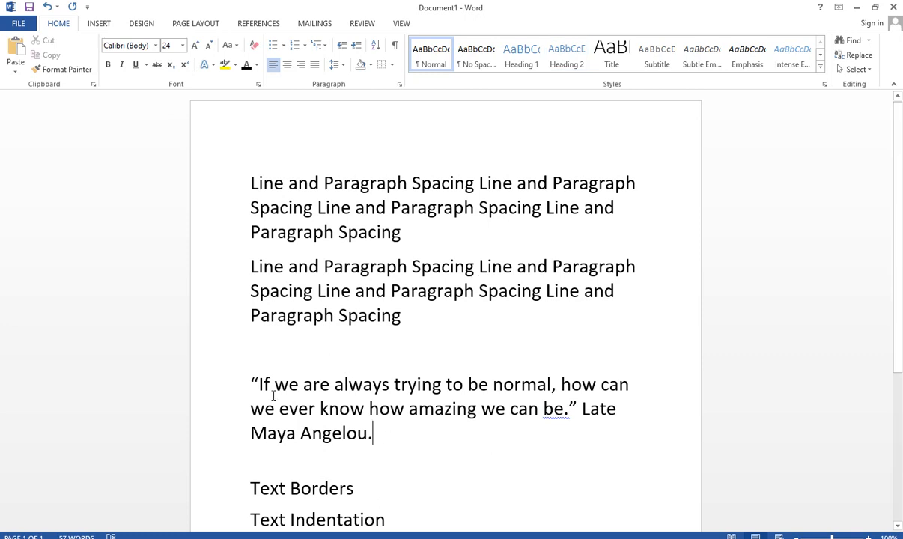
Indent the whole Maya Angelou quote paragraph by 1.5" on both the left and the right in its paragraph settings
{"action": "left_click_drag", "start_coordinate": [372, 439], "coordinate": [226, 387]}
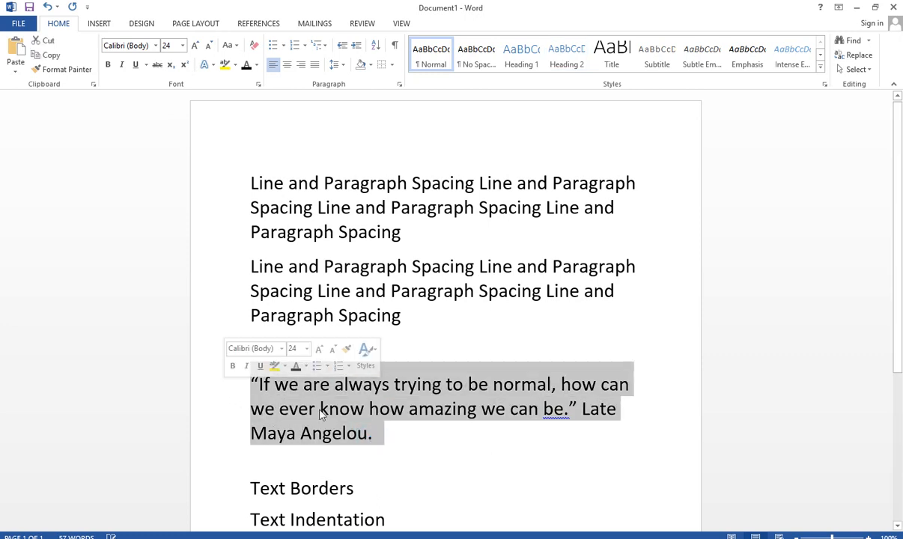
{"action": "left_click", "coordinate": [339, 65]}
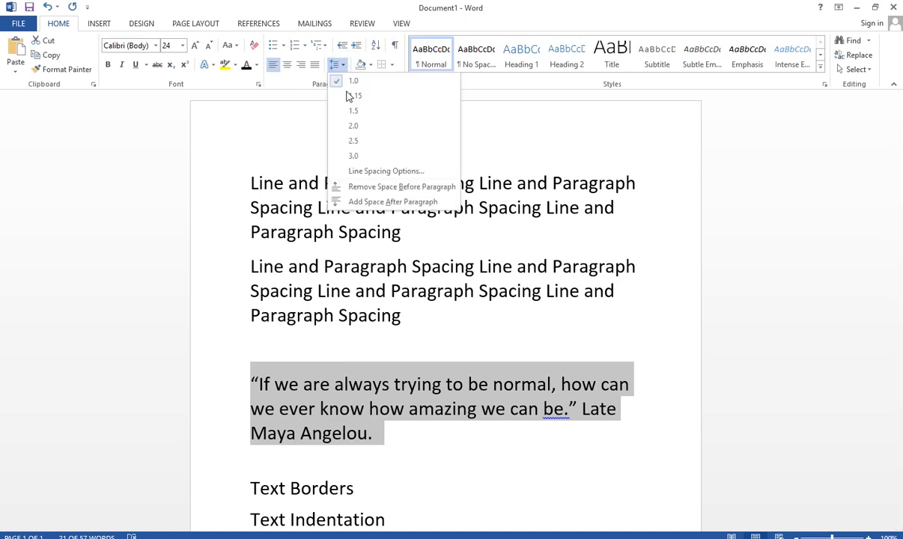
{"action": "left_click", "coordinate": [387, 173]}
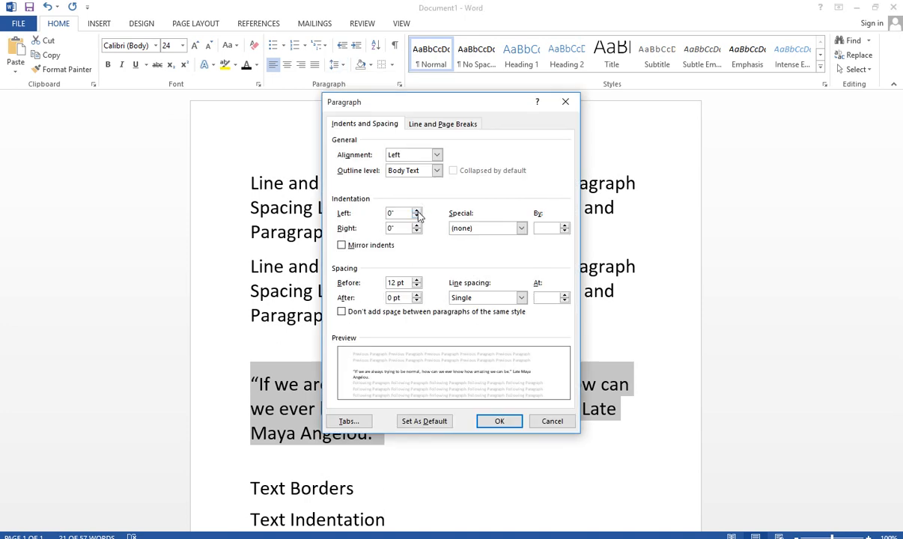
{"action": "left_click", "coordinate": [417, 211]}
{"action": "left_click", "coordinate": [418, 211]}
{"action": "left_click", "coordinate": [417, 211]}
{"action": "left_click", "coordinate": [418, 211]}
{"action": "left_click", "coordinate": [417, 211]}
{"action": "left_click", "coordinate": [417, 211]}
{"action": "left_click", "coordinate": [418, 211]}
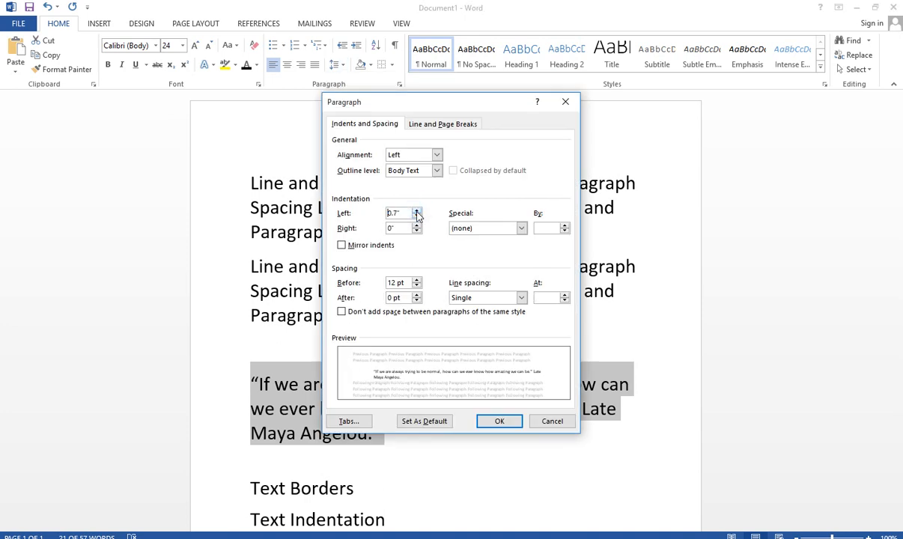
{"action": "left_click", "coordinate": [417, 211]}
{"action": "left_click", "coordinate": [418, 211]}
{"action": "left_click", "coordinate": [417, 211]}
{"action": "left_click", "coordinate": [417, 211]}
{"action": "left_click", "coordinate": [418, 212]}
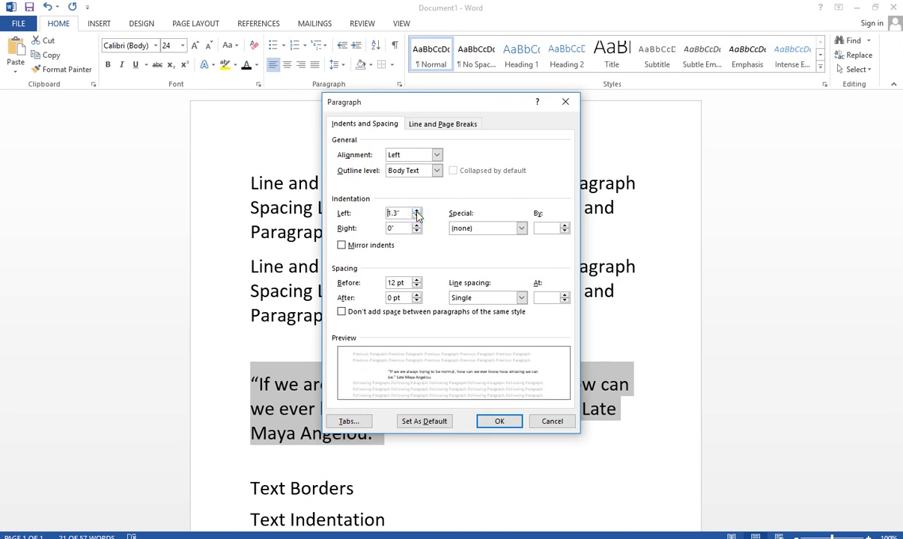
{"action": "left_click", "coordinate": [417, 211]}
{"action": "left_click", "coordinate": [417, 211]}
{"action": "left_click", "coordinate": [417, 211]}
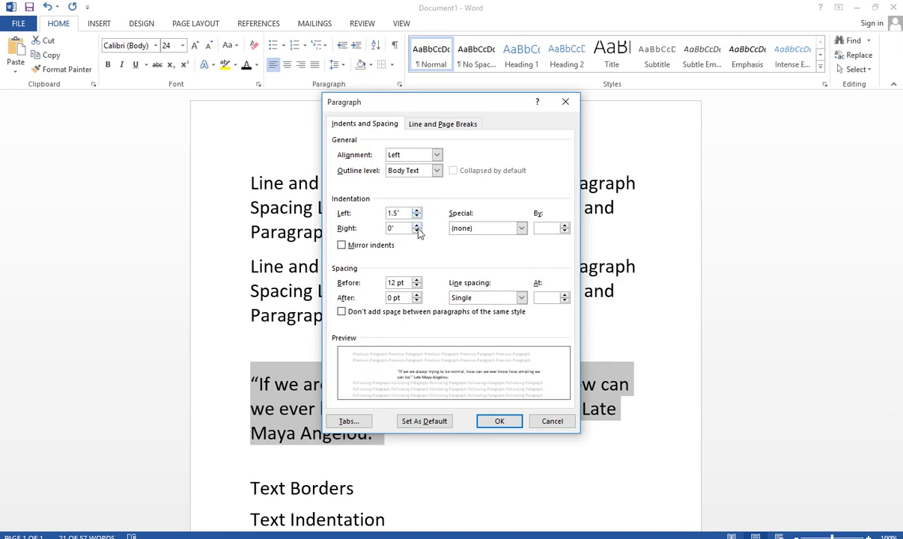
{"action": "left_click", "coordinate": [417, 226]}
{"action": "left_click", "coordinate": [418, 225]}
{"action": "left_click", "coordinate": [417, 226]}
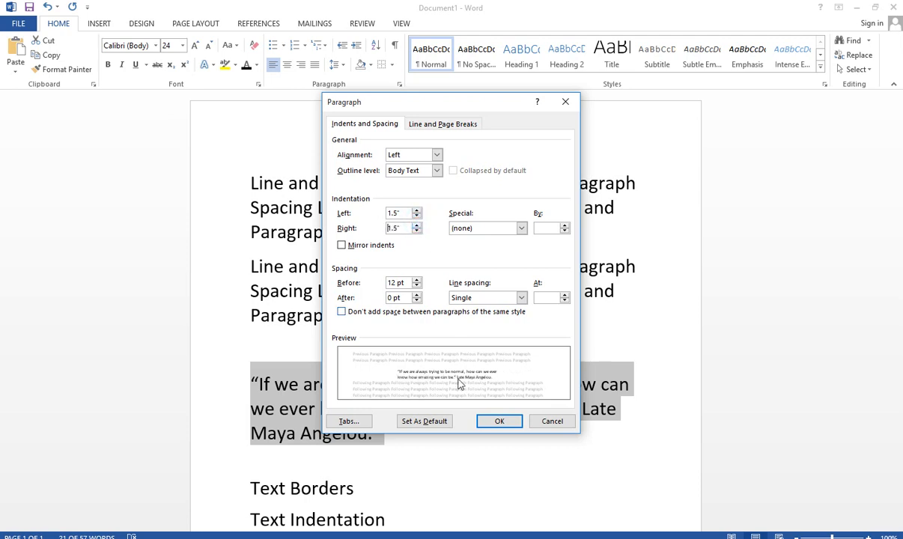
{"action": "left_click", "coordinate": [501, 422]}
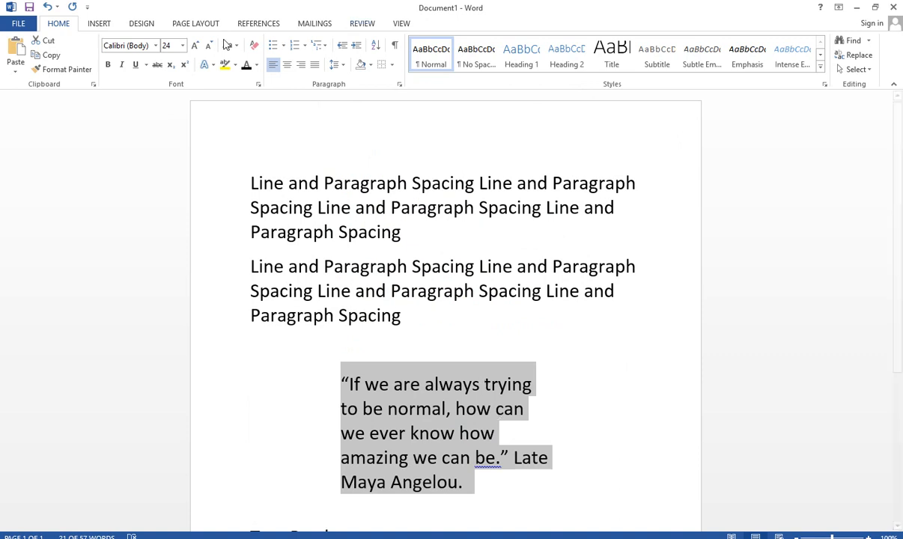
Set the indented quote and its attribution to font size 18 and italic, and deselect the text
{"action": "left_click", "coordinate": [182, 46]}
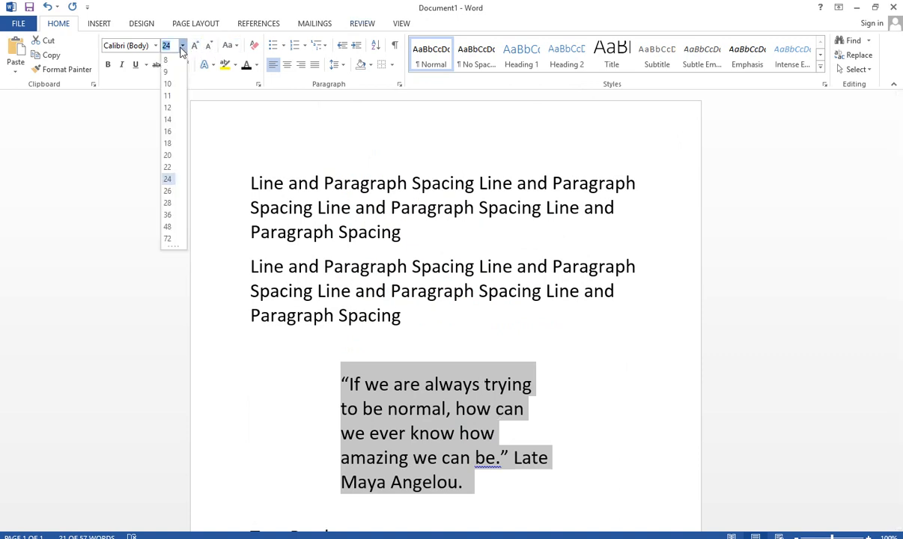
{"action": "left_click", "coordinate": [169, 146]}
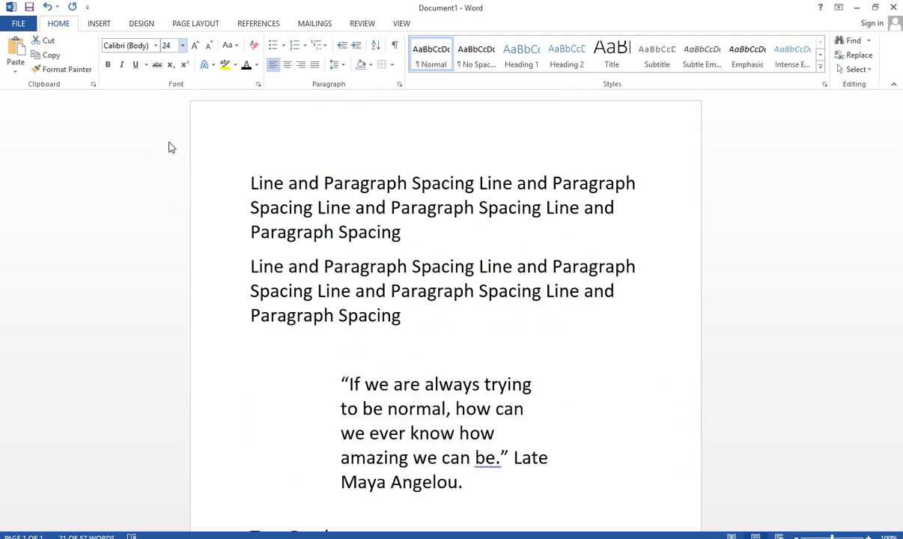
{"action": "left_click", "coordinate": [122, 65]}
{"action": "scroll", "coordinate": [389, 267], "scroll_direction": "down", "scroll_amount": 1}
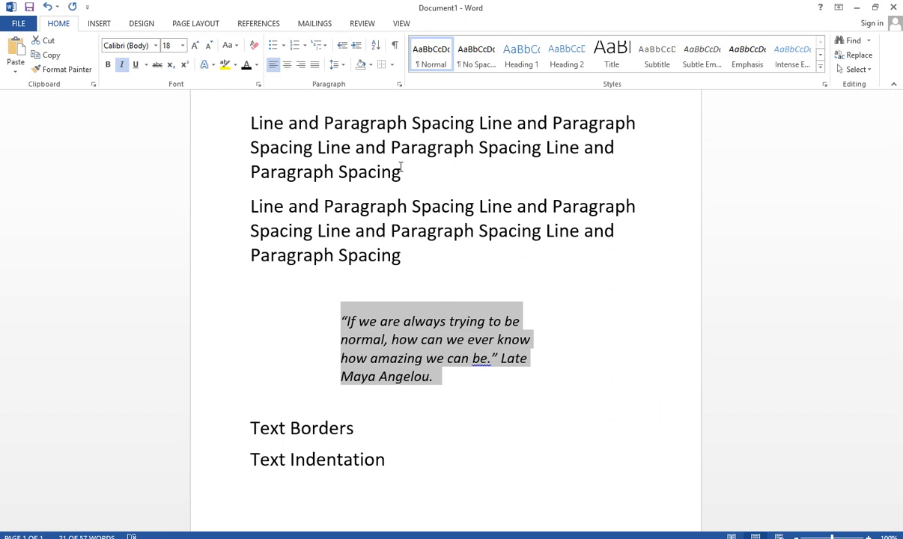
{"action": "left_click", "coordinate": [411, 229]}
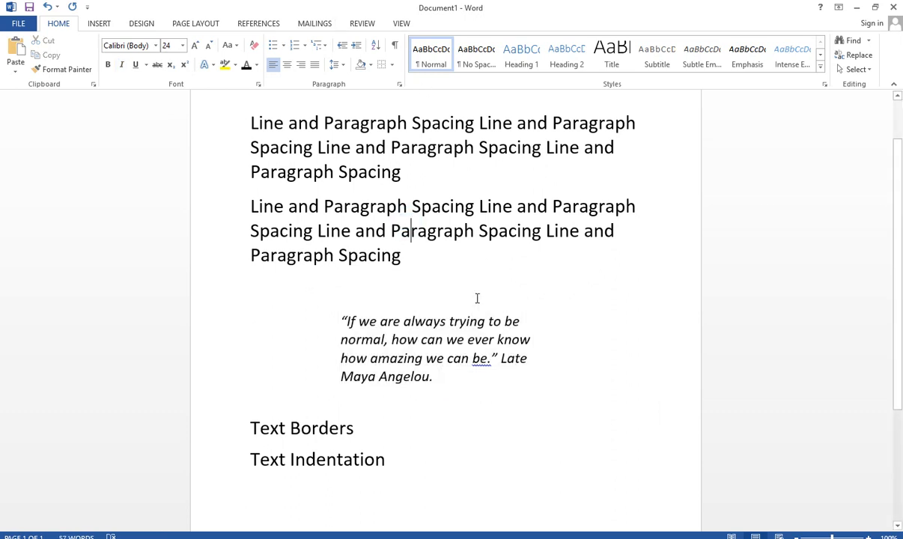